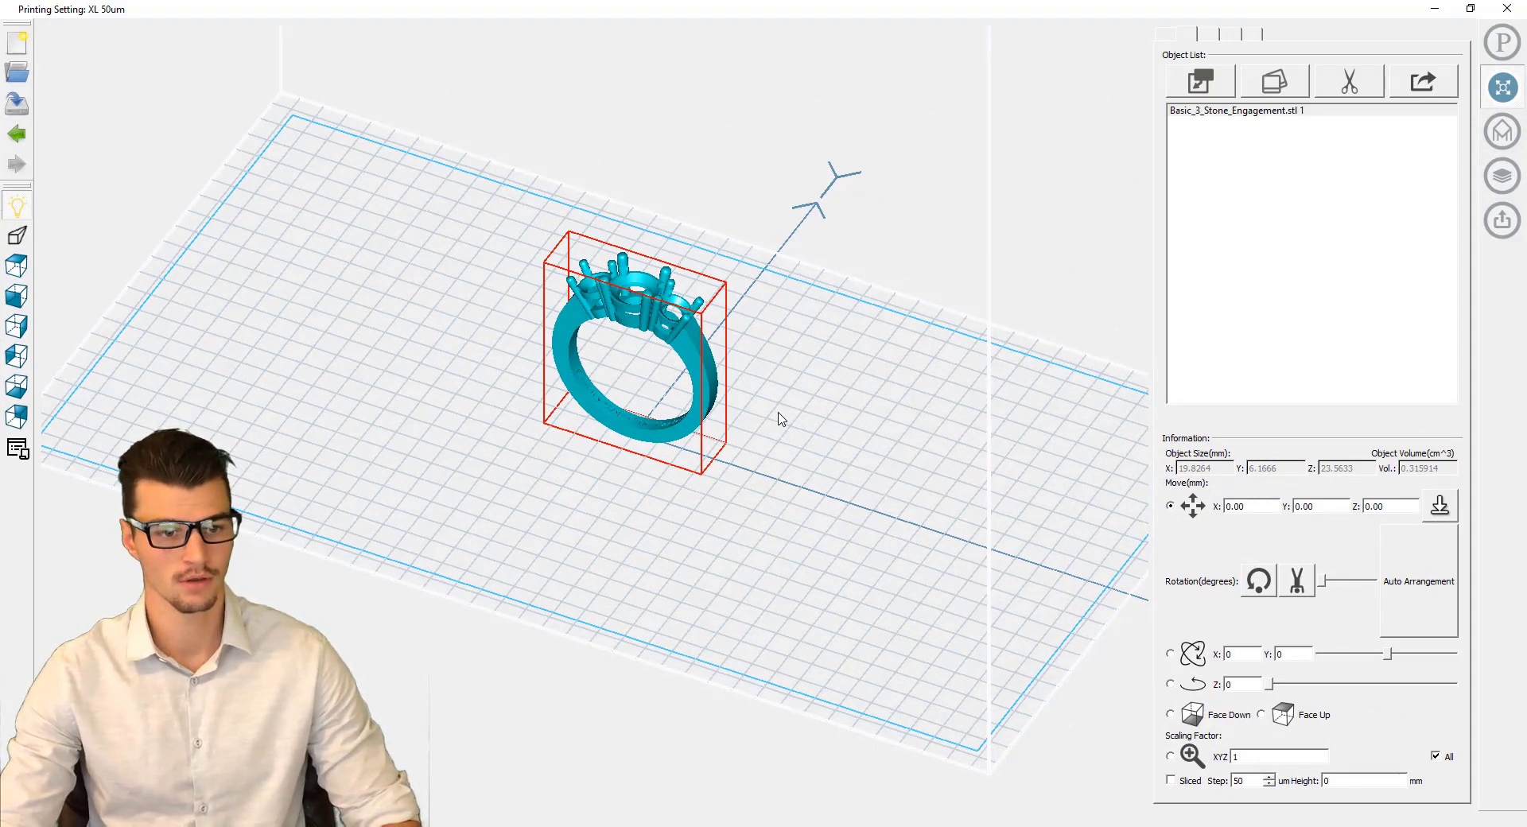
Enter 2.5 in Move Z to lift the engagement ring 2.50 mm off the build plate.
scroll(781, 419, down, 3)
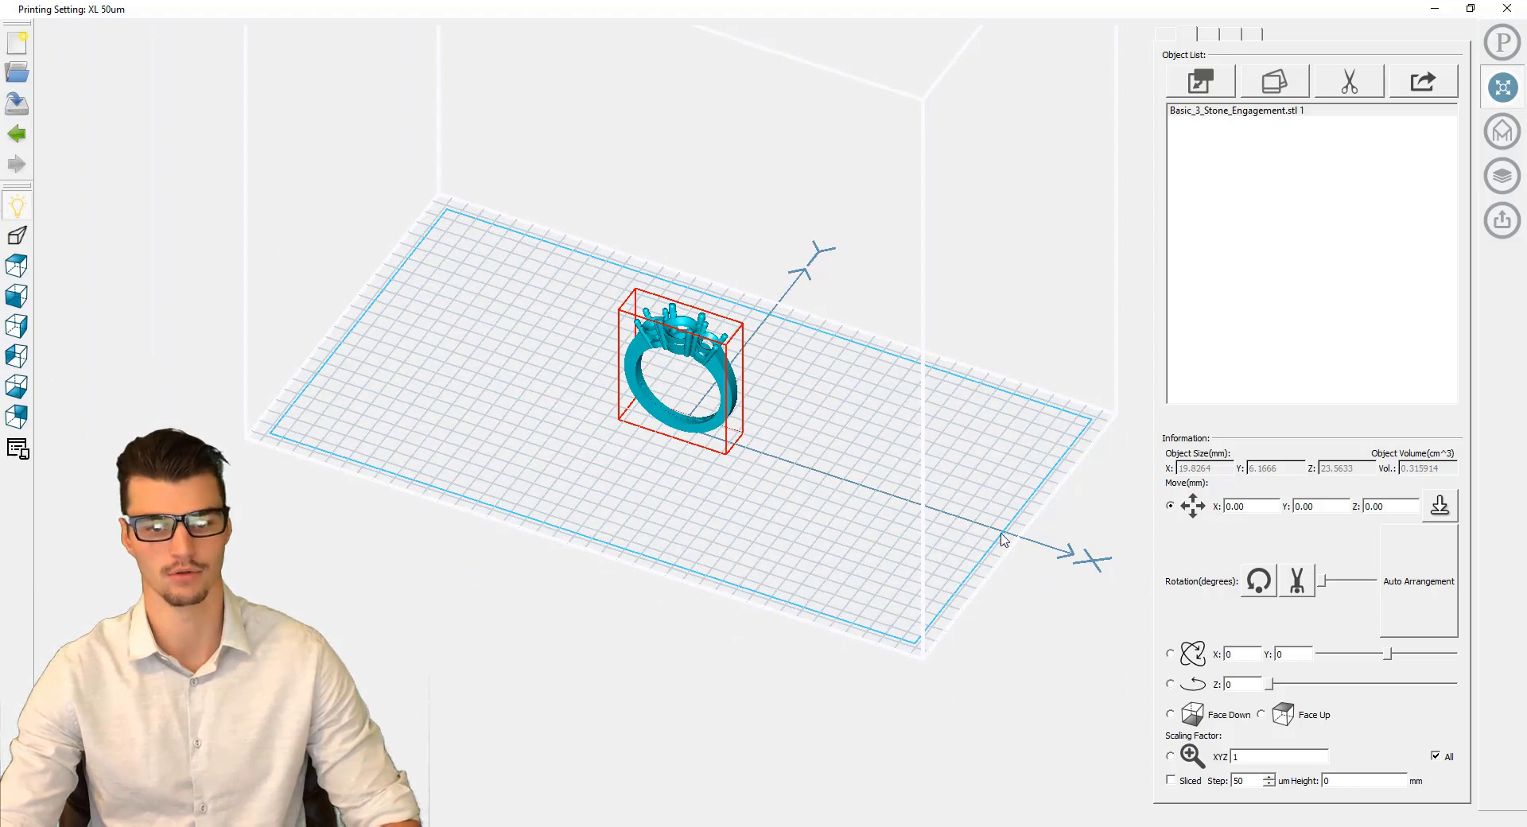
drag(1093, 407, 756, 453)
scroll(757, 450, up, 5)
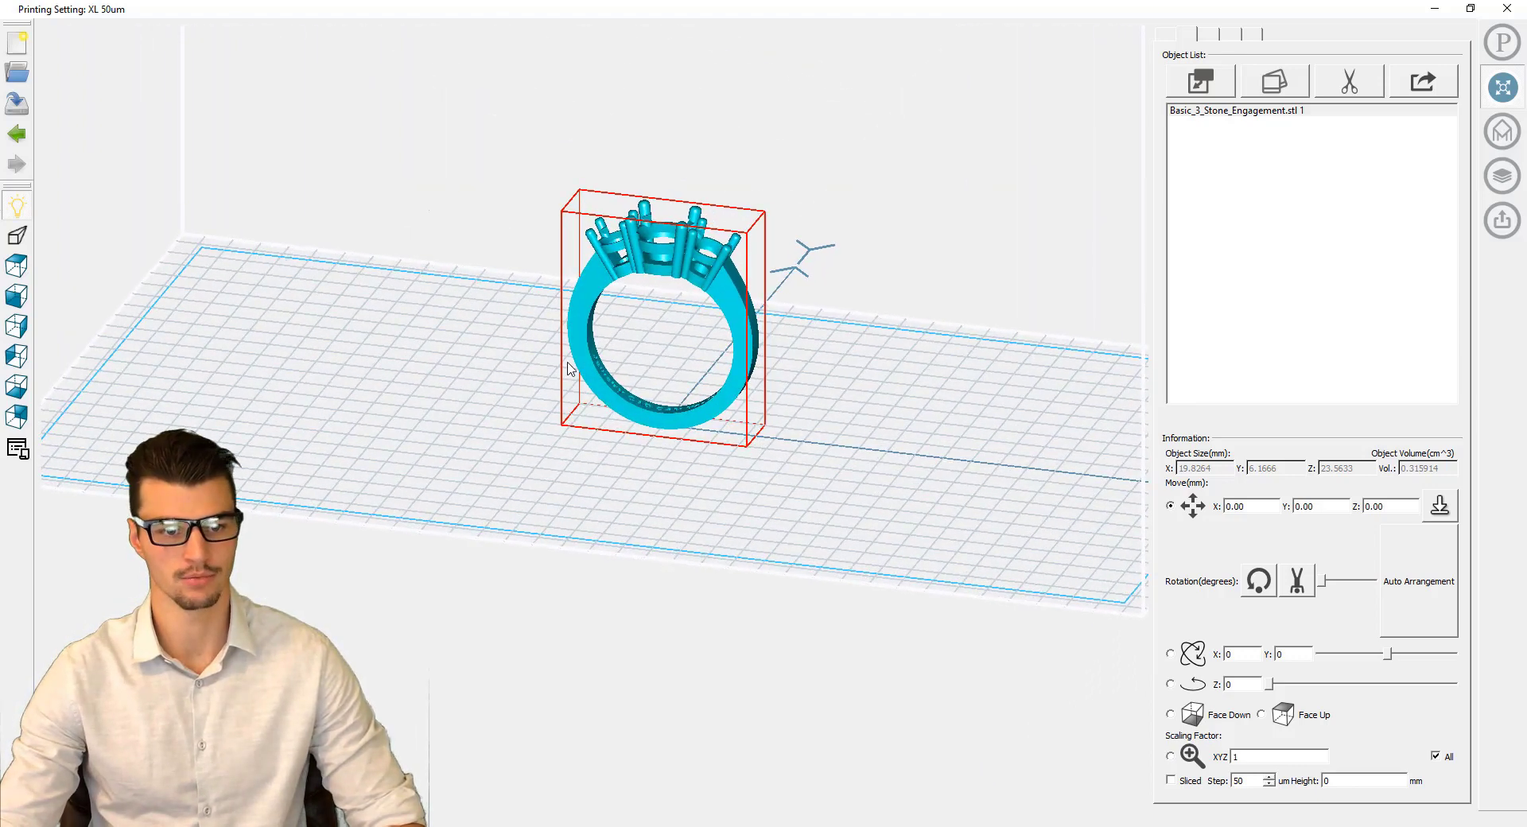
drag(609, 464, 875, 541)
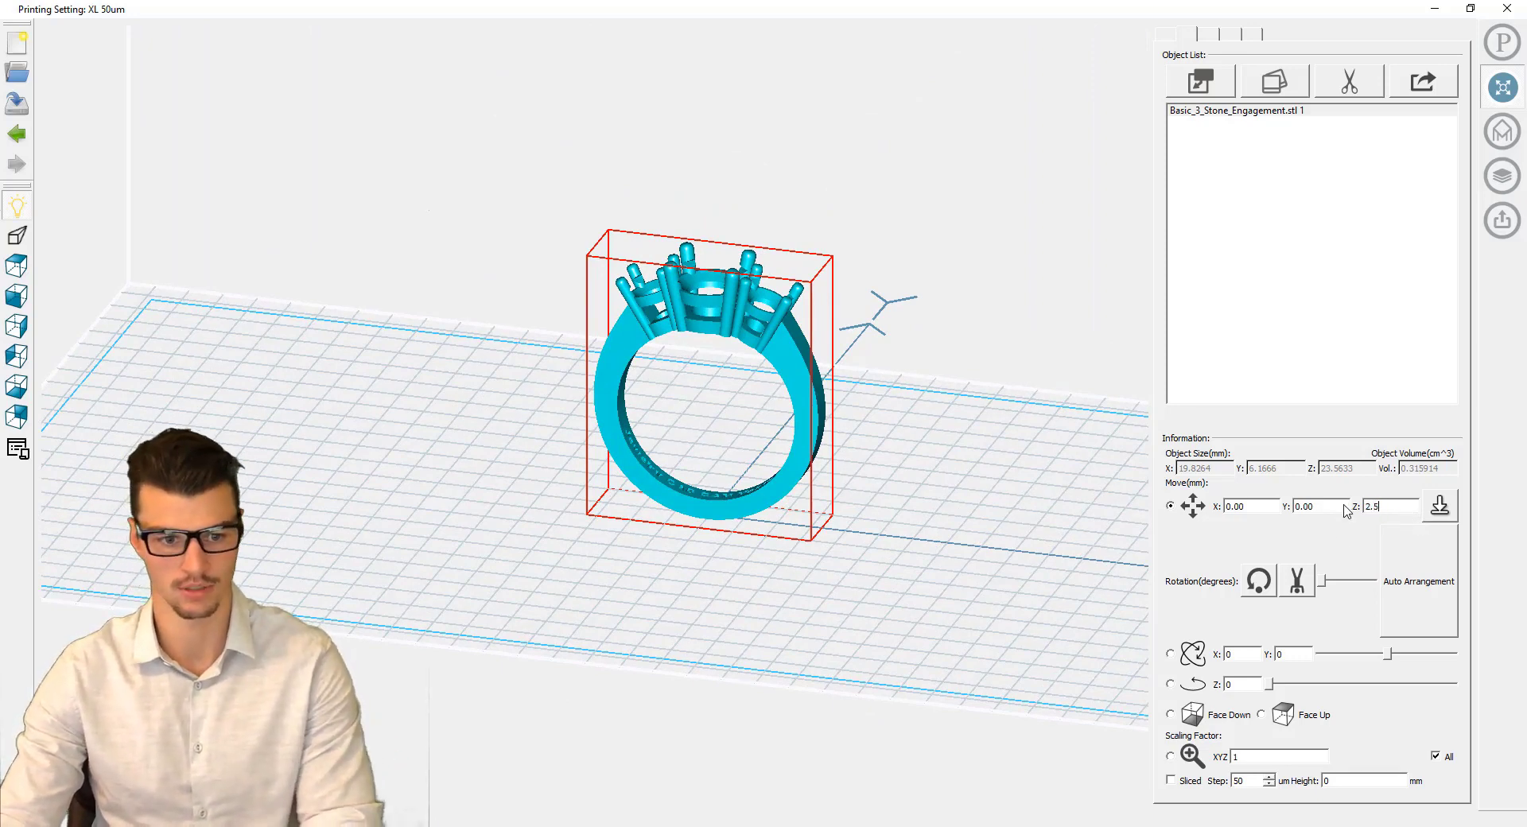
key(Return)
mouse_move(781, 613)
mouse_down()
mouse_move(804, 580)
mouse_move(798, 617)
mouse_move(763, 622)
mouse_up()
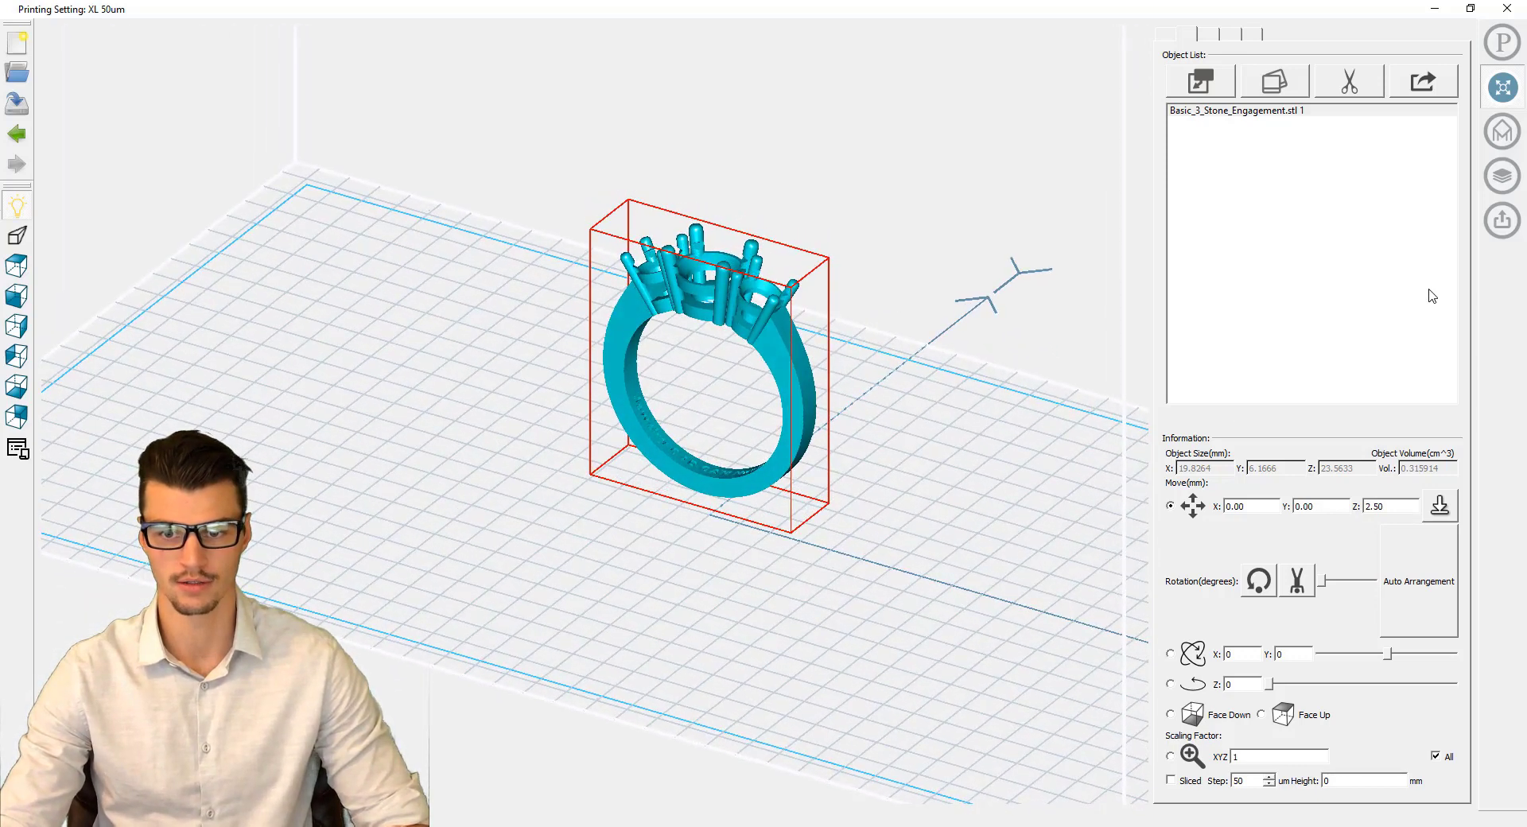
In Supporter mode from the top view, place one support under the ring's centre.
click(1503, 132)
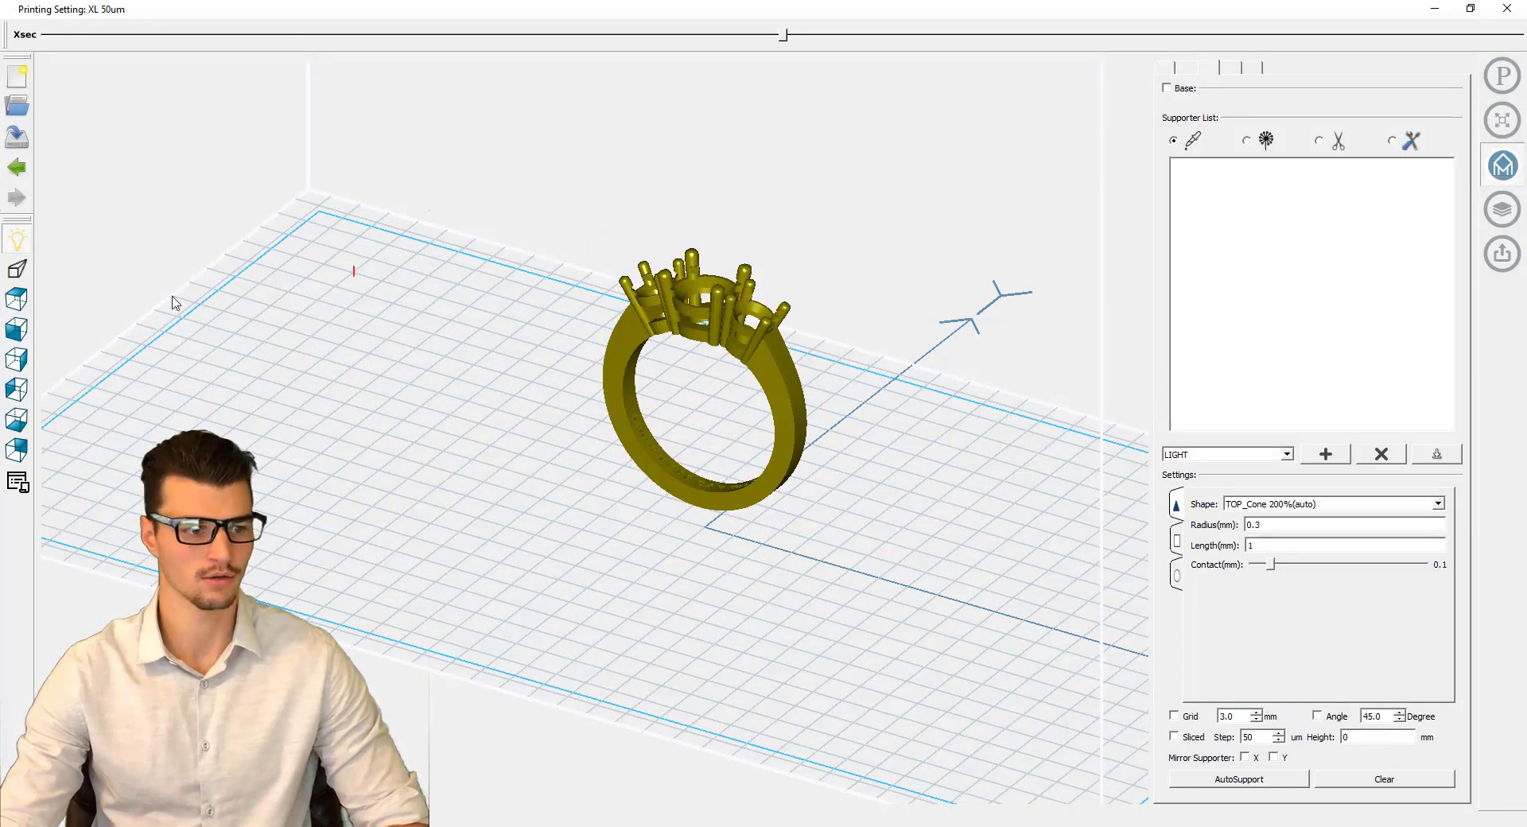
click(25, 428)
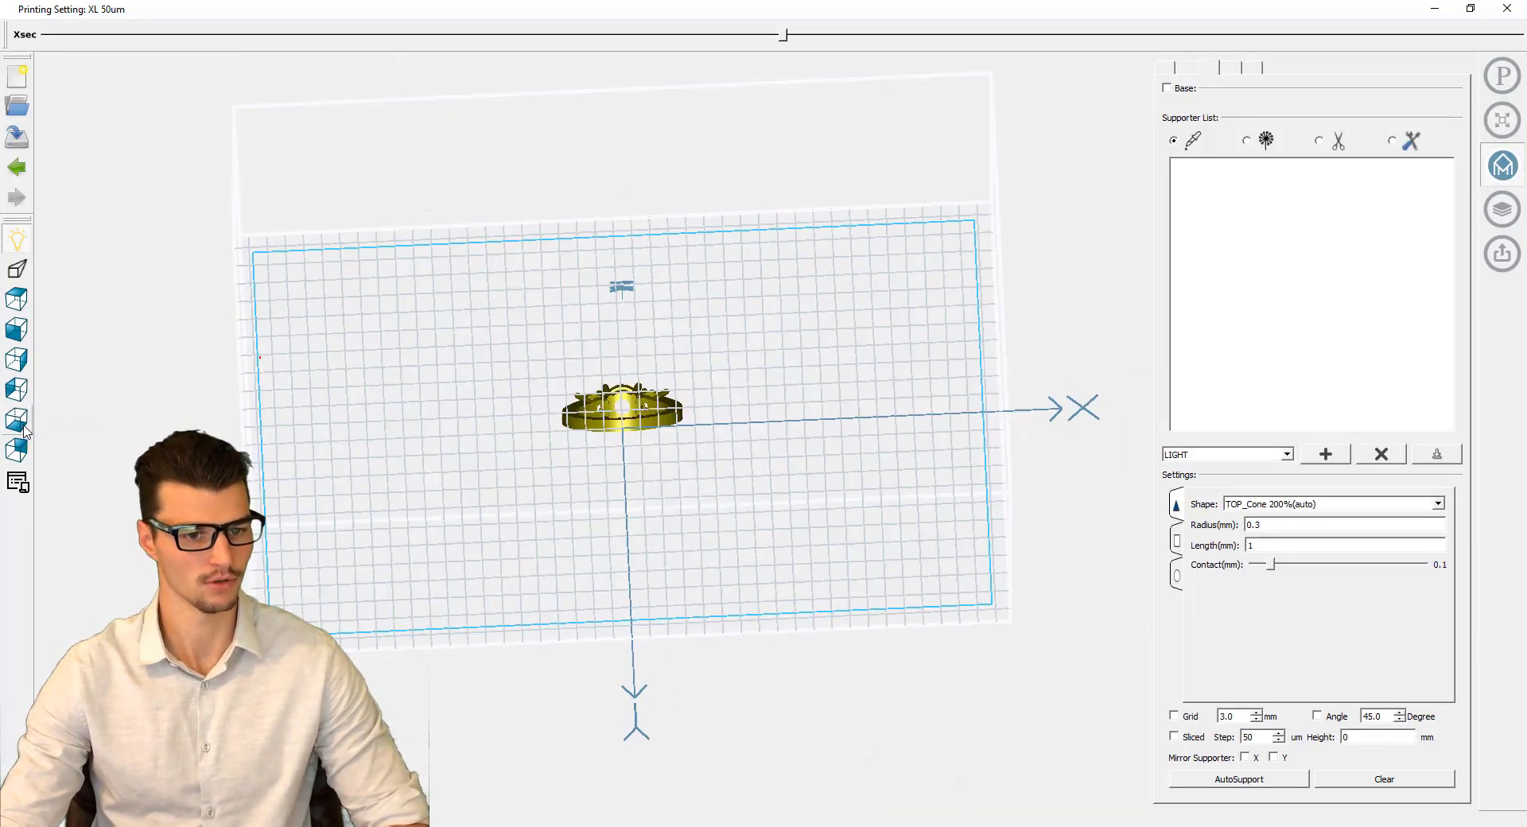
scroll(588, 446, up, 5)
scroll(599, 430, up, 2)
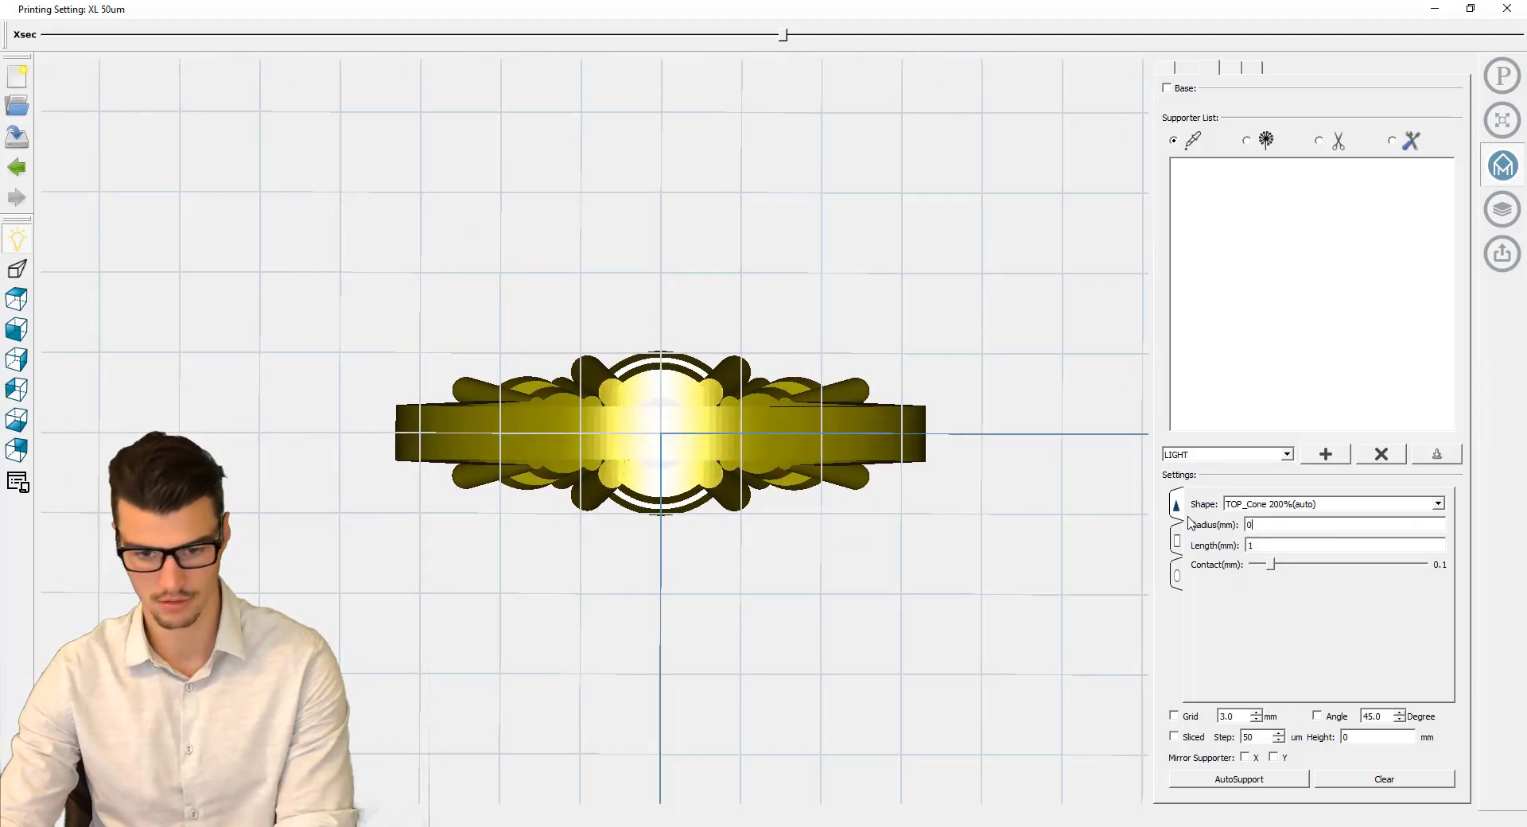
scroll(676, 439, up, 3)
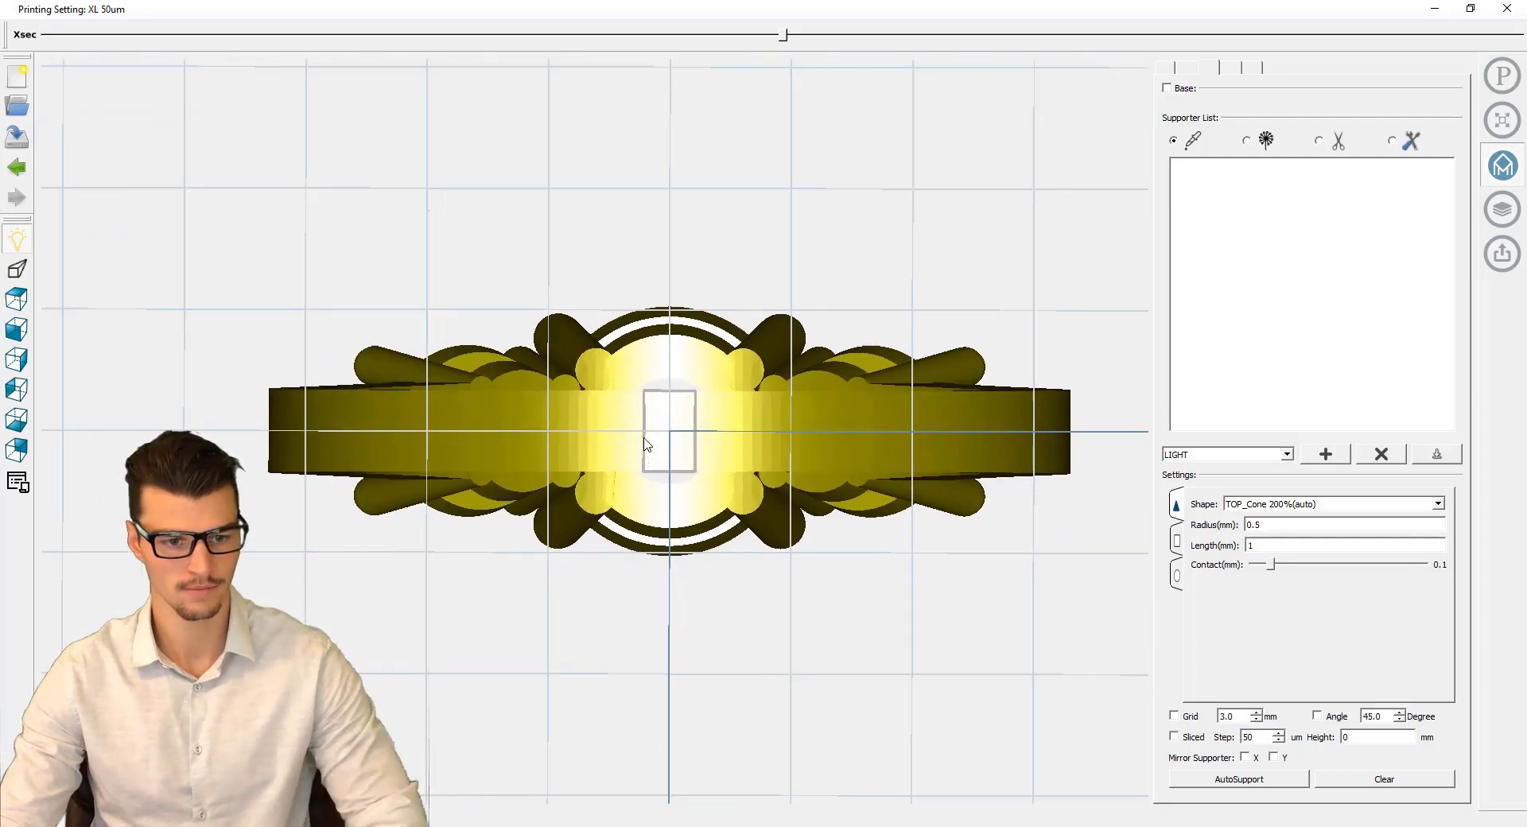
click(672, 440)
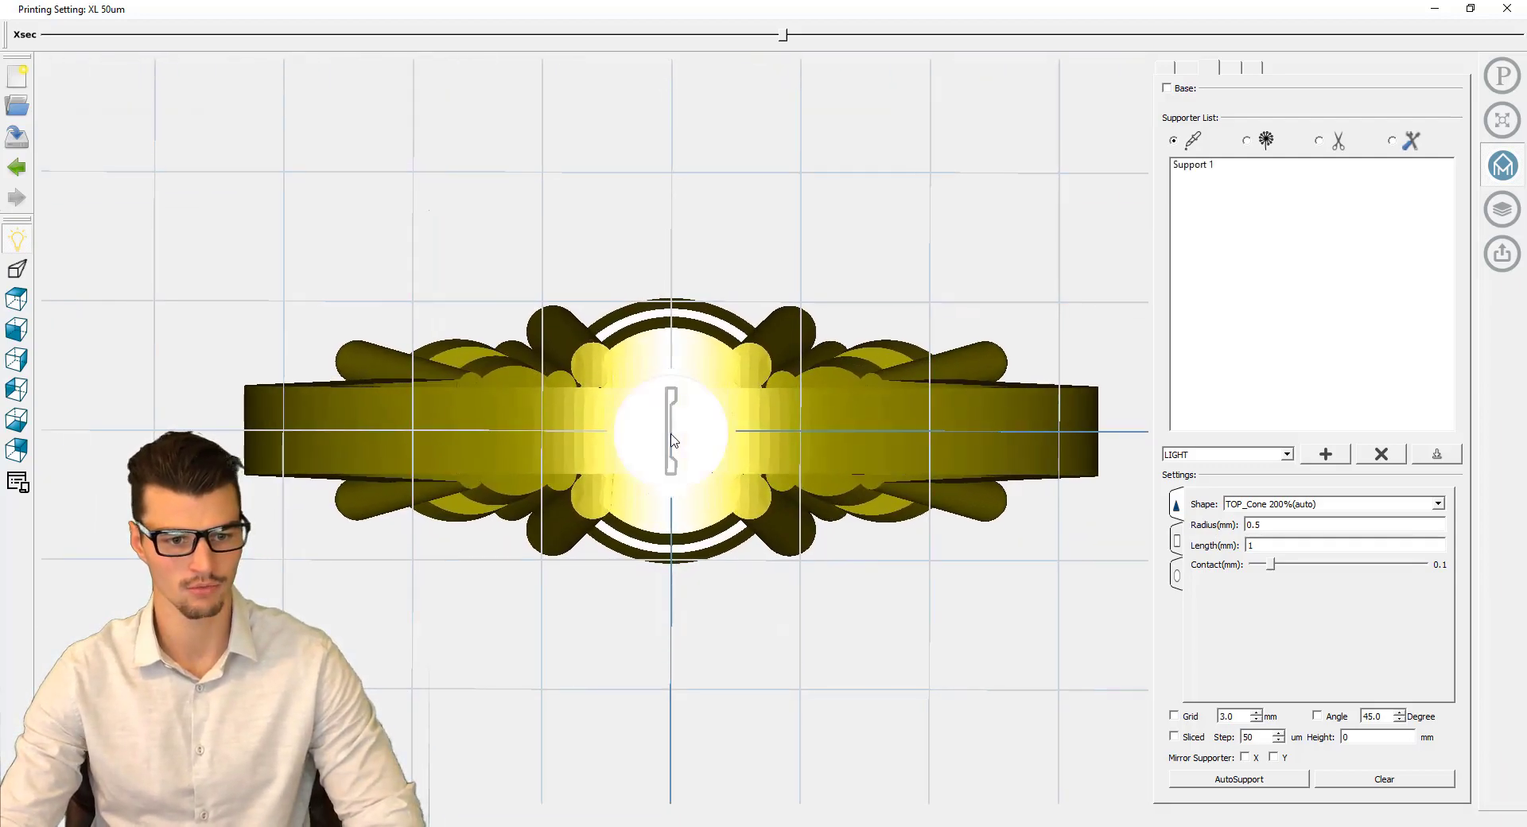
middle_drag(672, 440, 733, 522)
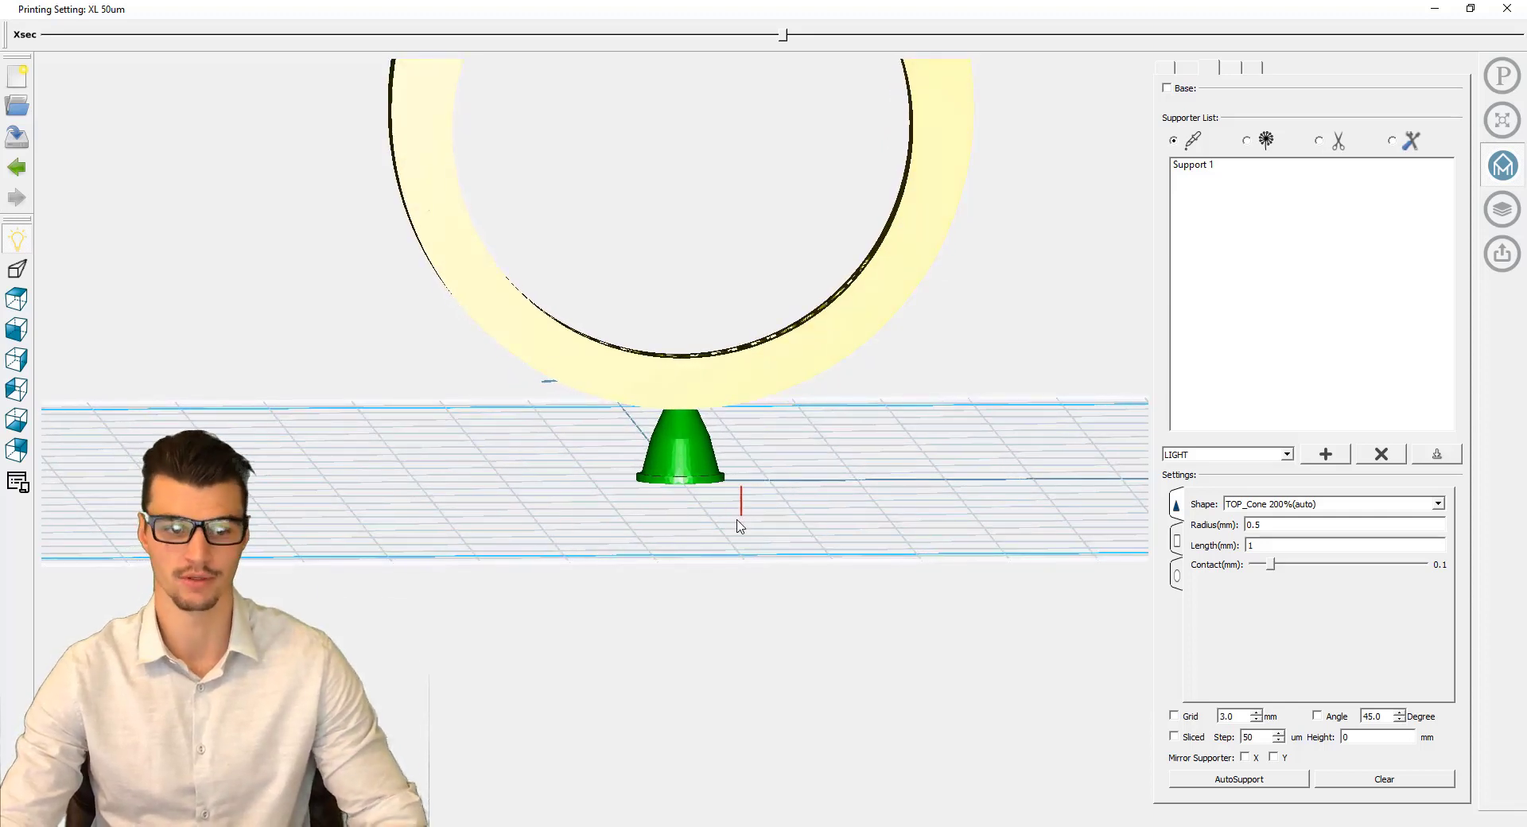
middle_drag(697, 555, 954, 549)
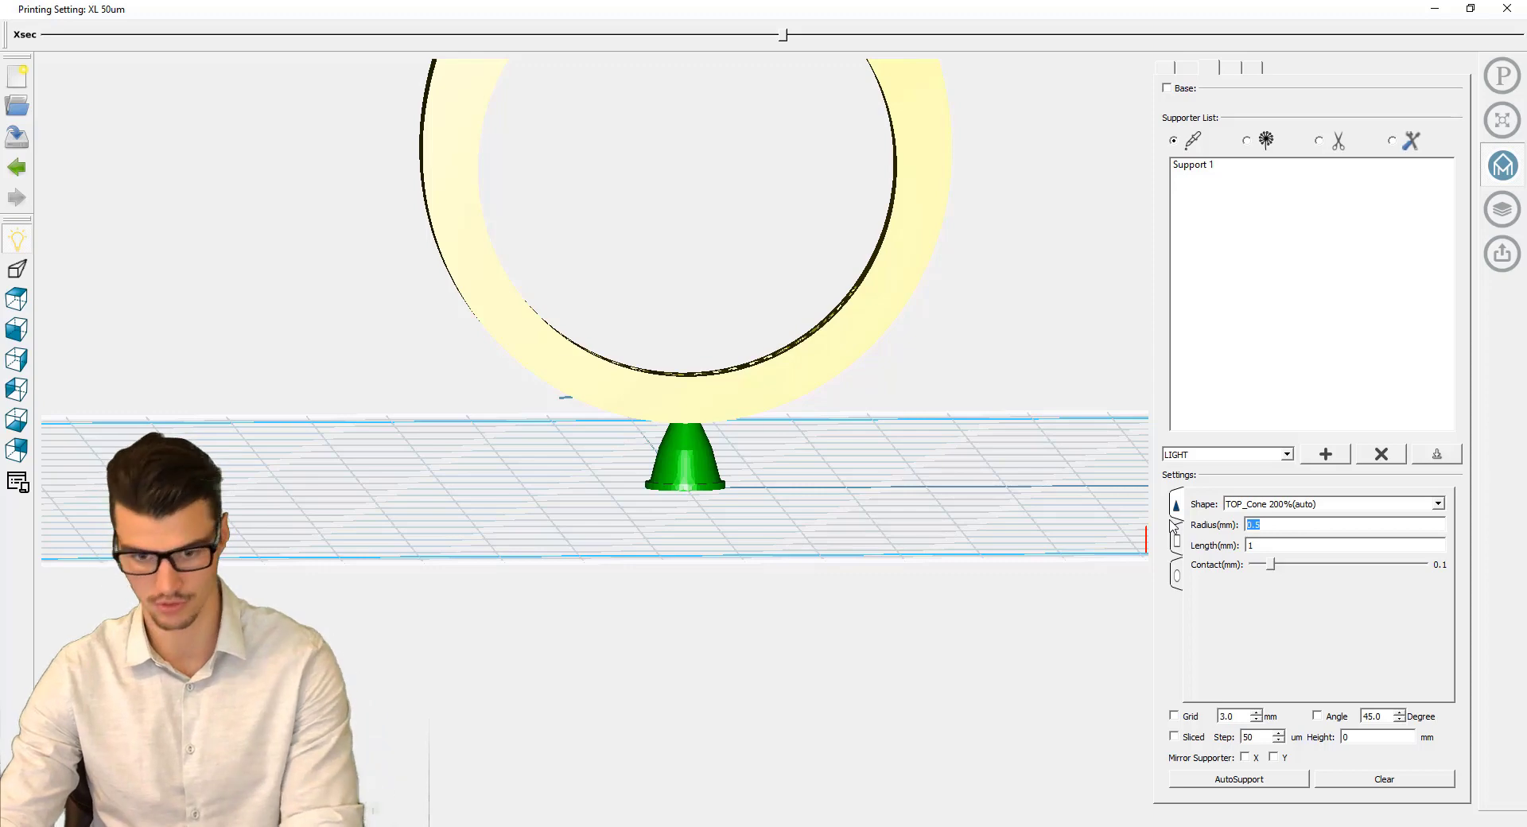
Switch to TOP_Cone 133%(auto) supports with Mirror X, and add three mirrored pairs along the band.
click(1377, 509)
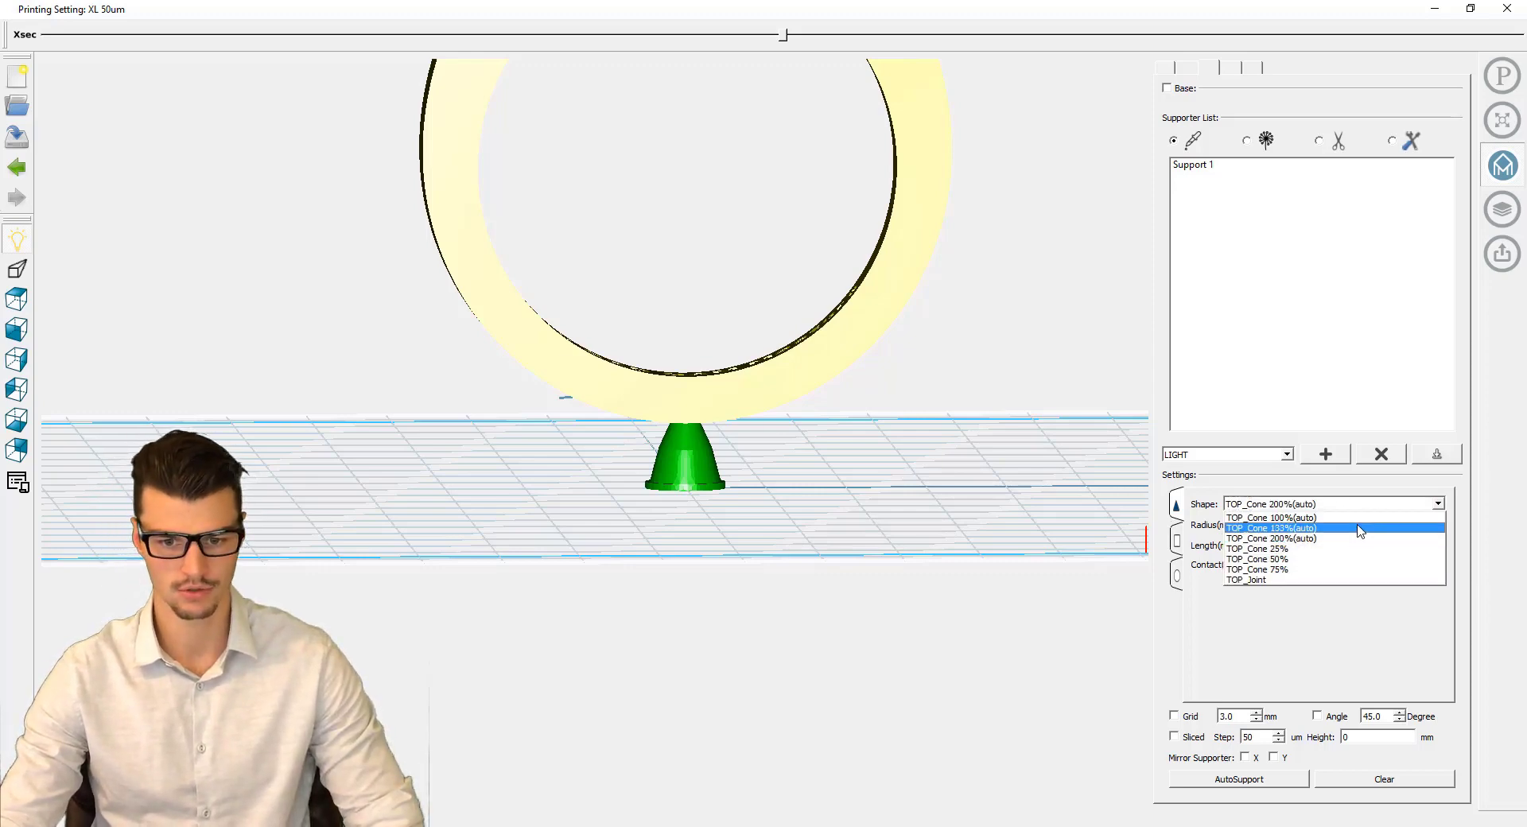
click(1356, 528)
click(15, 420)
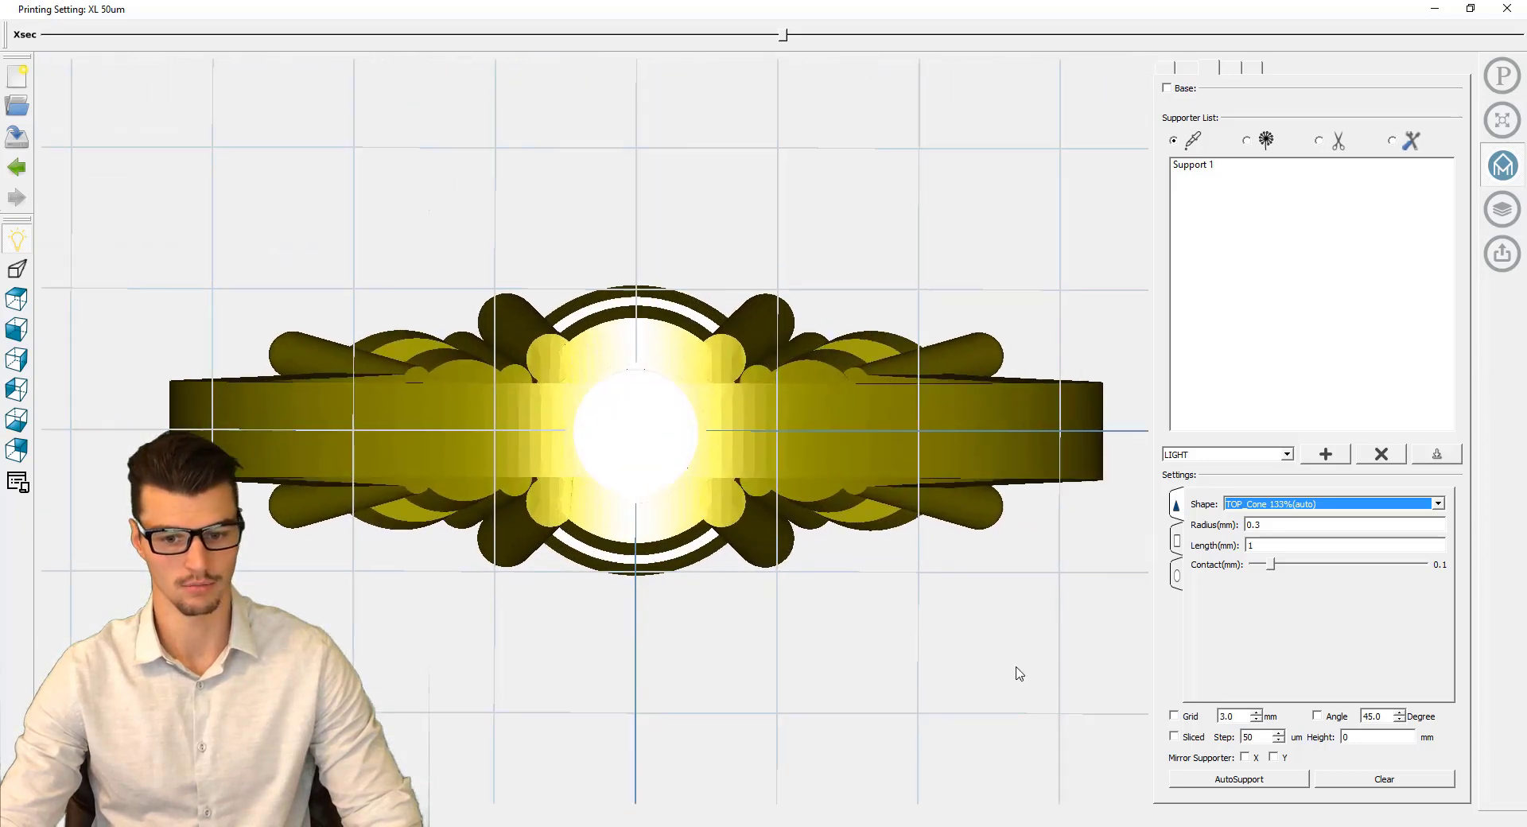
click(1246, 759)
scroll(726, 466, up, 3)
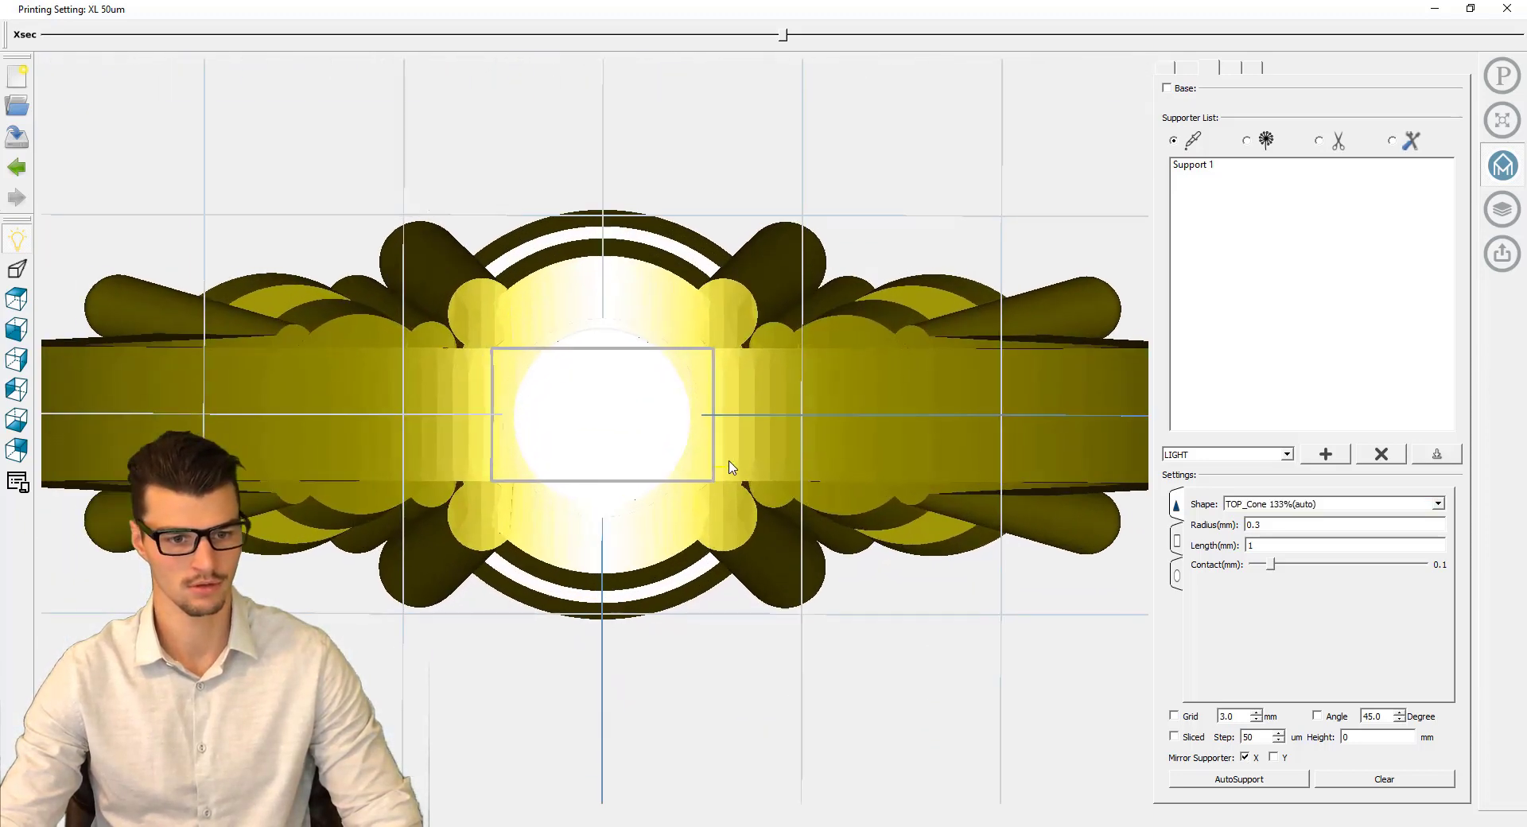
click(757, 413)
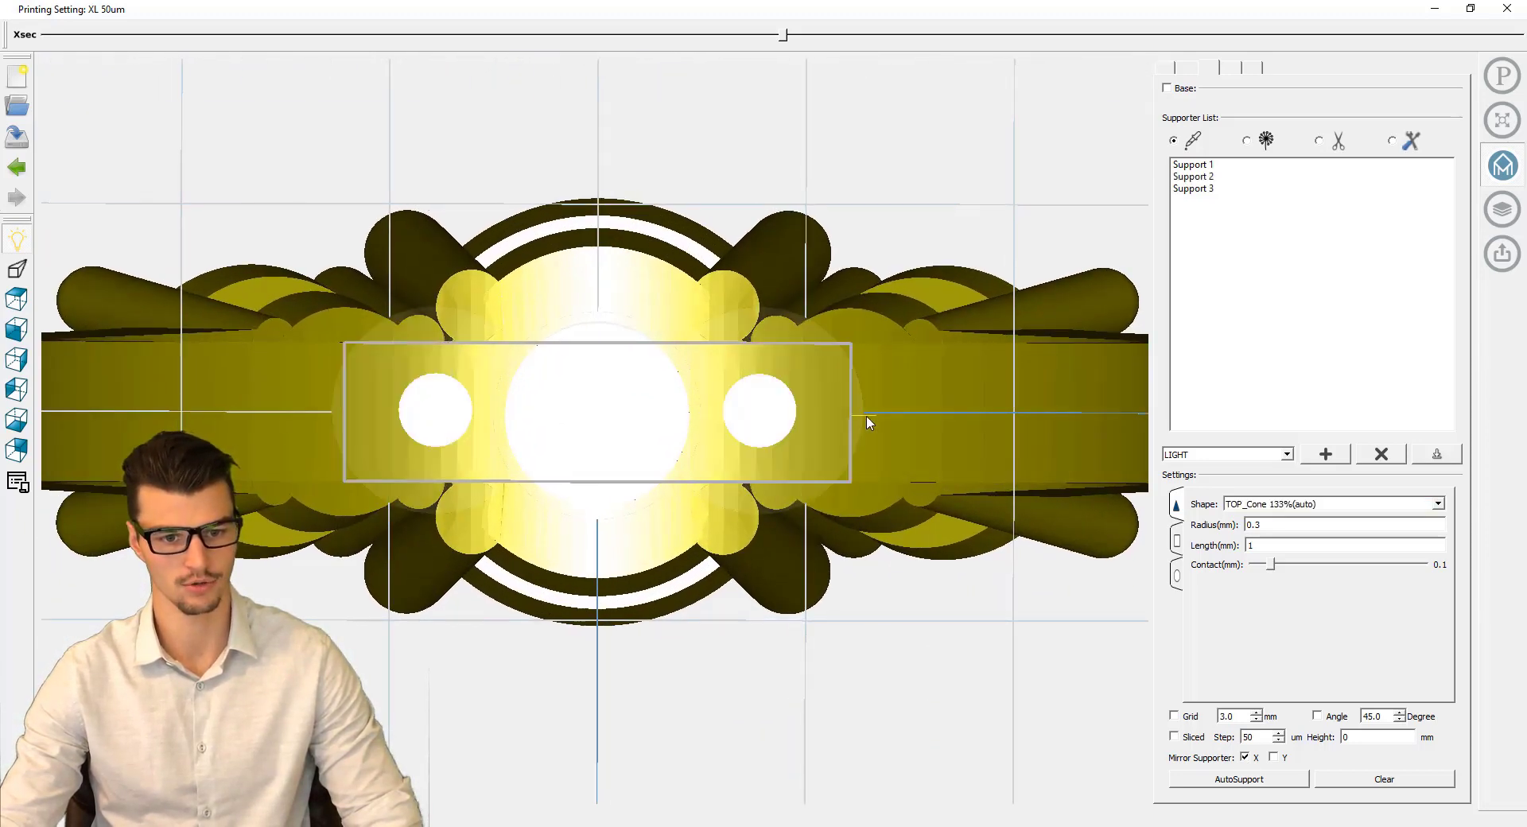
click(914, 415)
click(1085, 415)
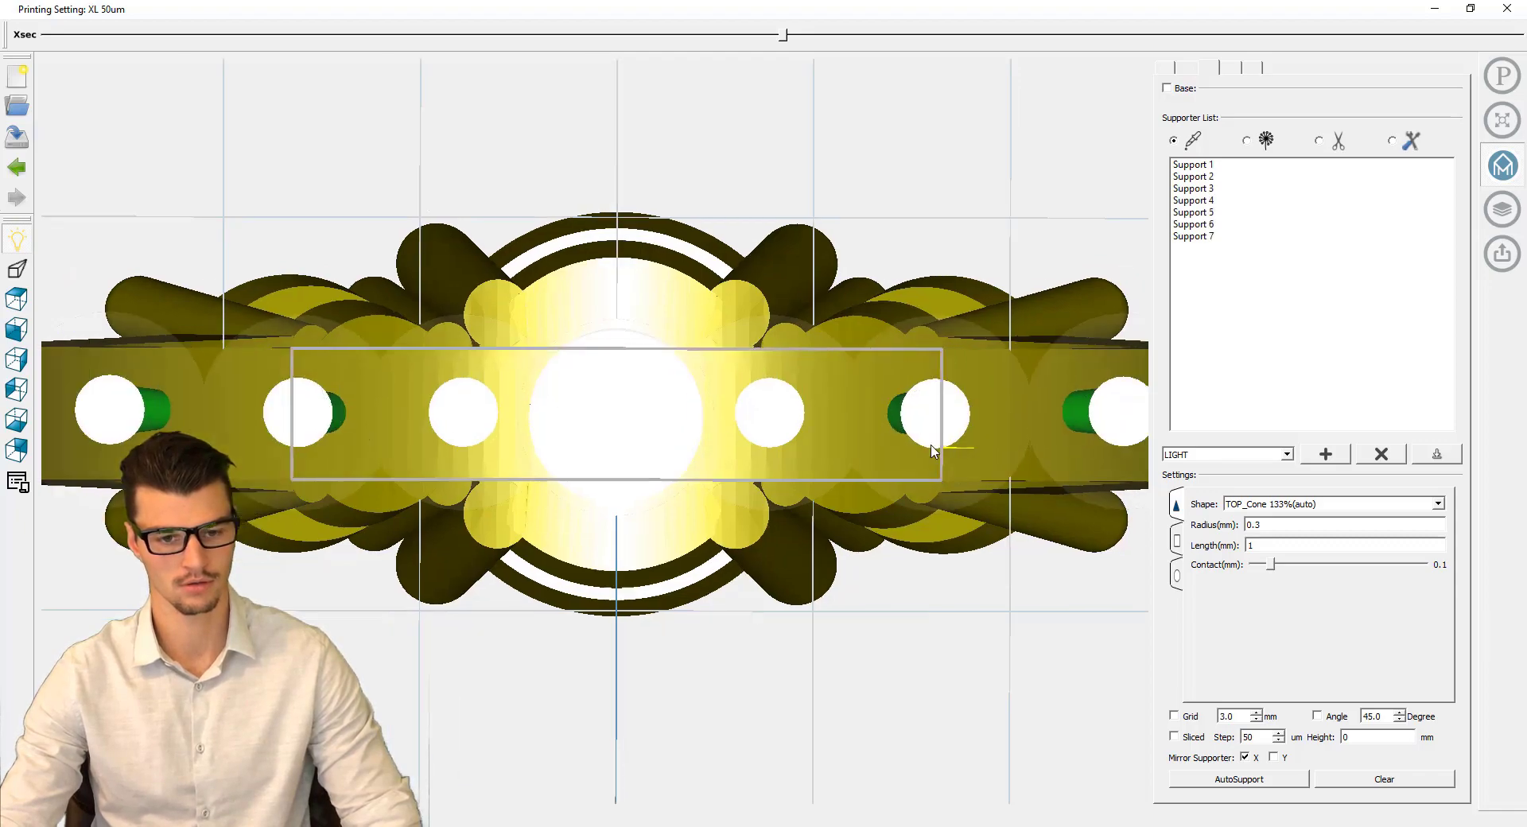
right_drag(1085, 416, 907, 595)
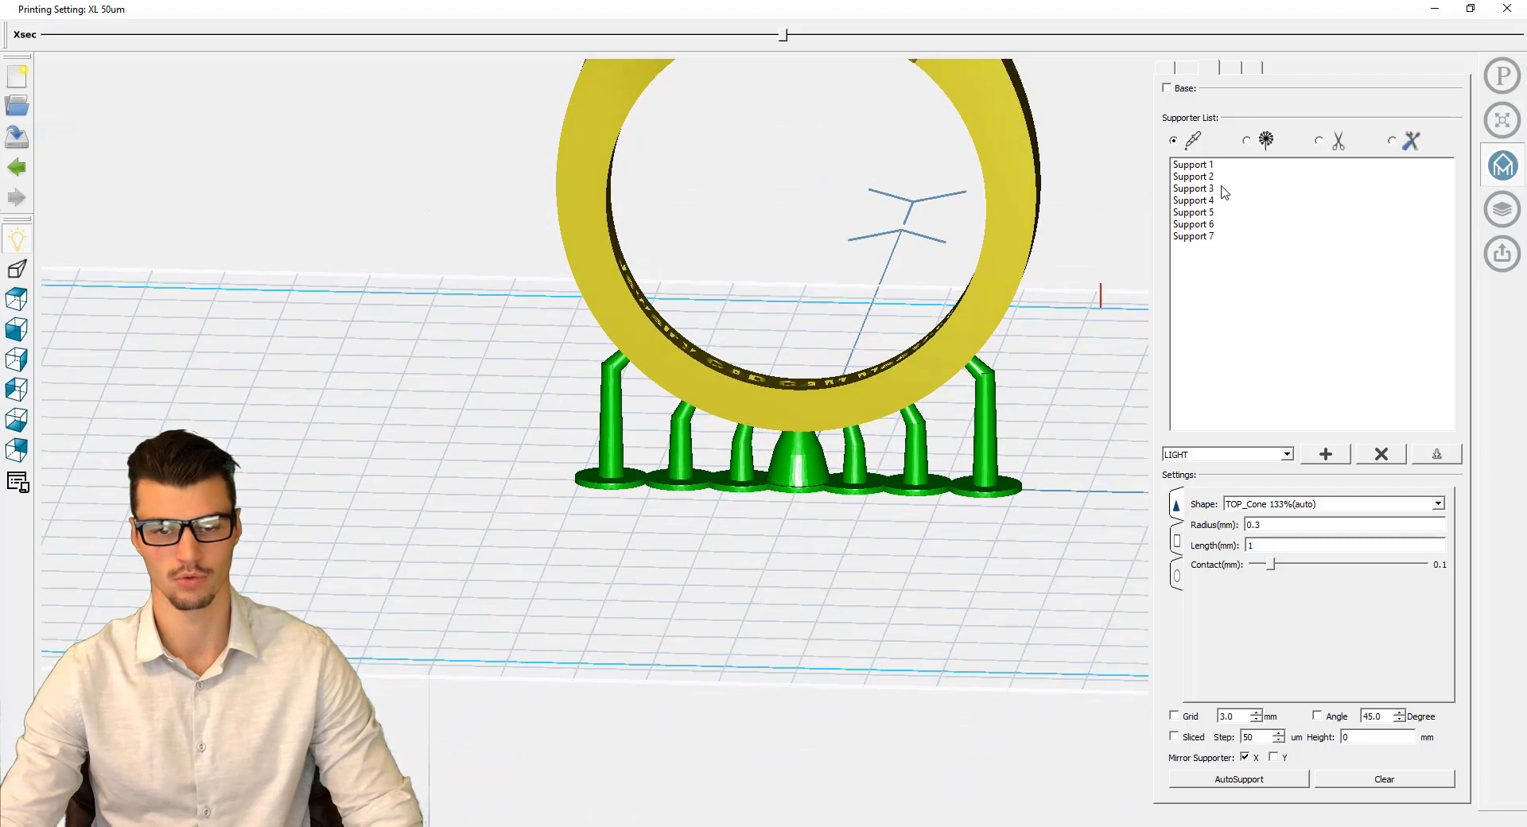
Add a BASE_Circle base under the supports and shrink it to 92% object size.
click(1167, 88)
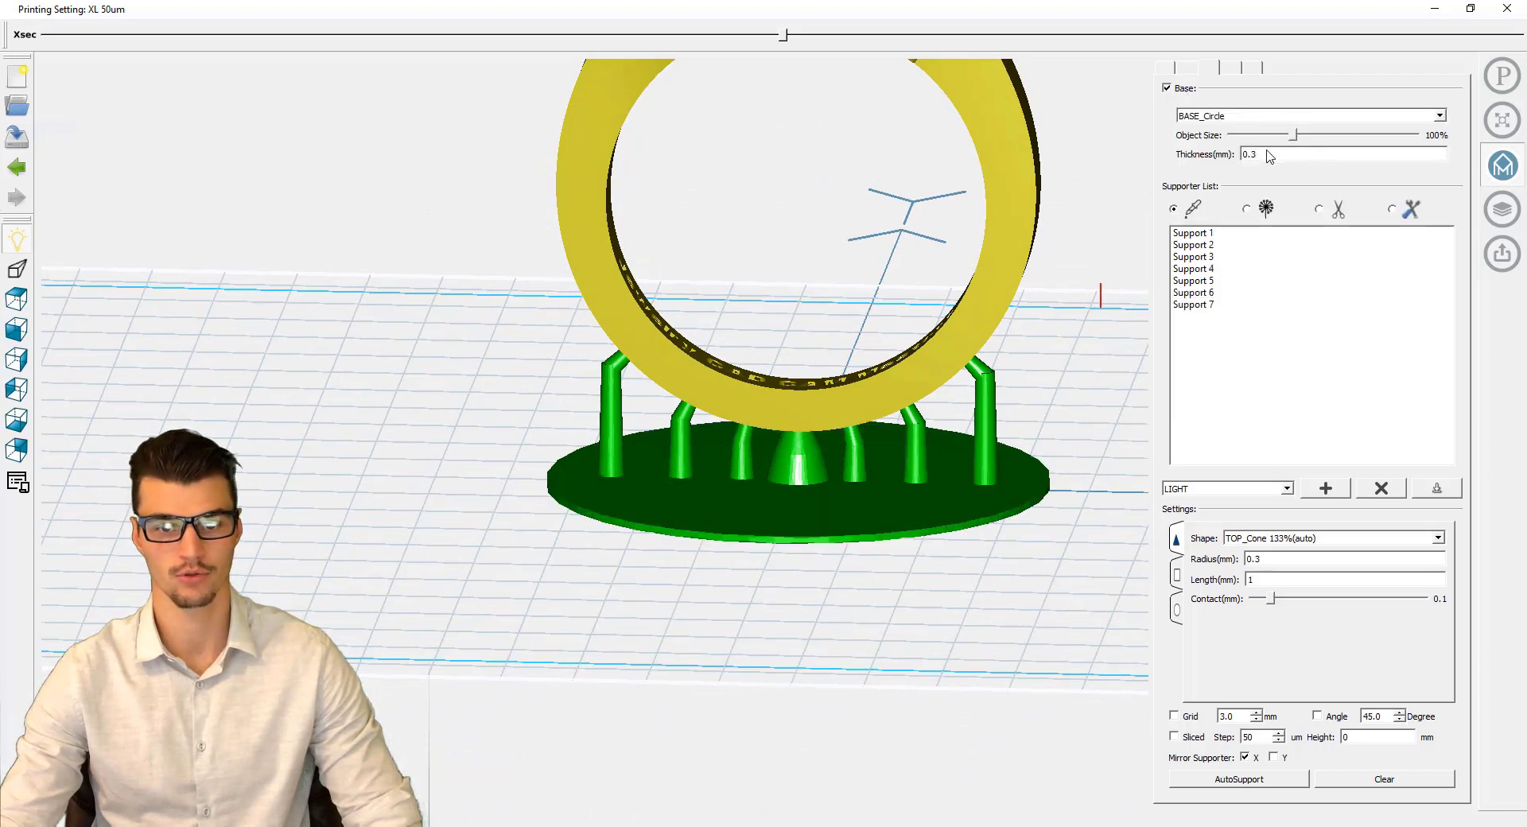
right_drag(1114, 229, 1214, 96)
drag(1291, 137, 1286, 141)
scroll(812, 389, down, 3)
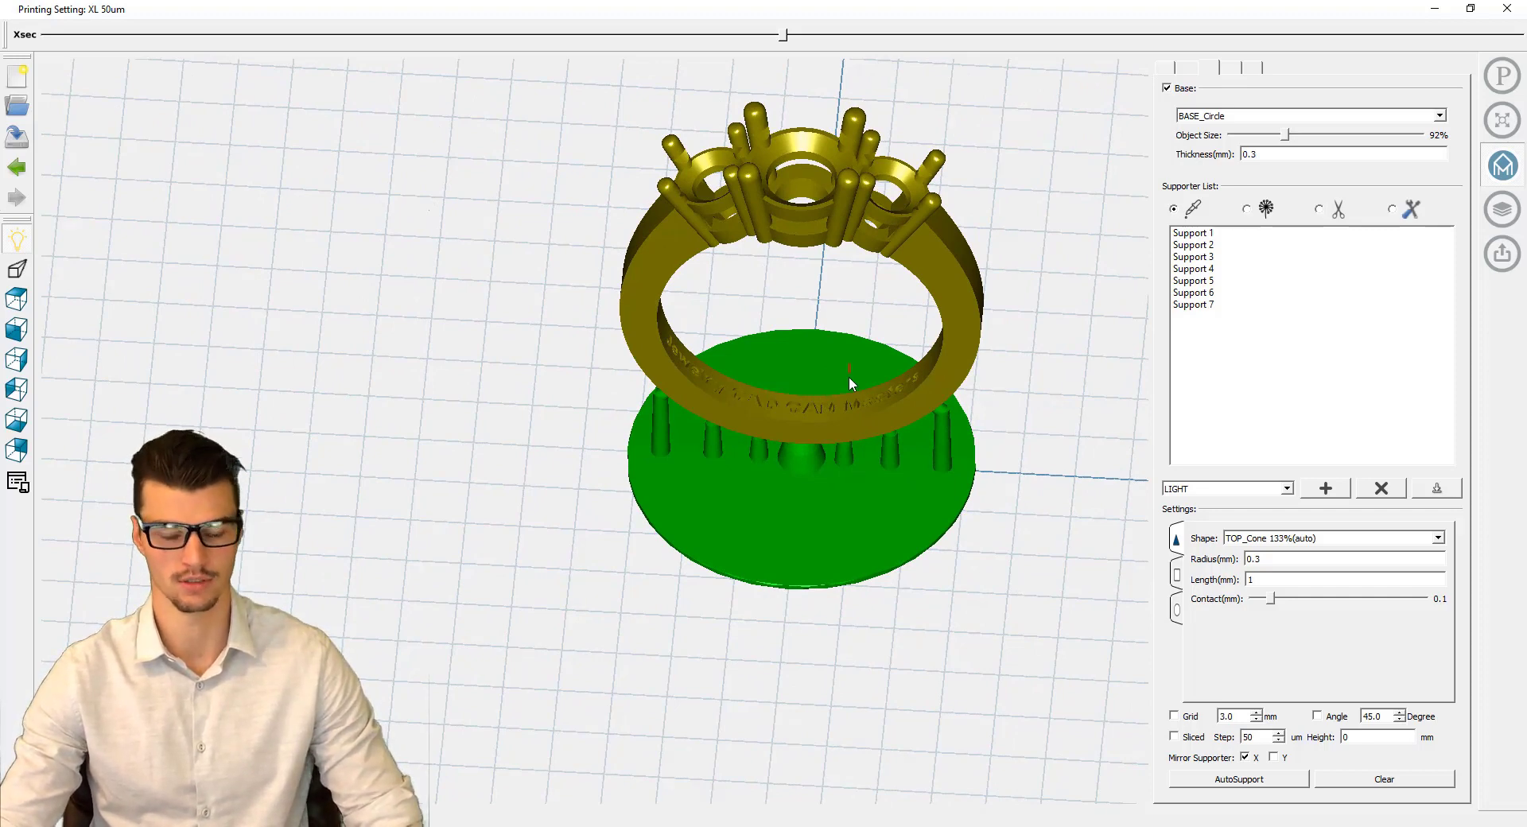
middle_drag(849, 379, 857, 533)
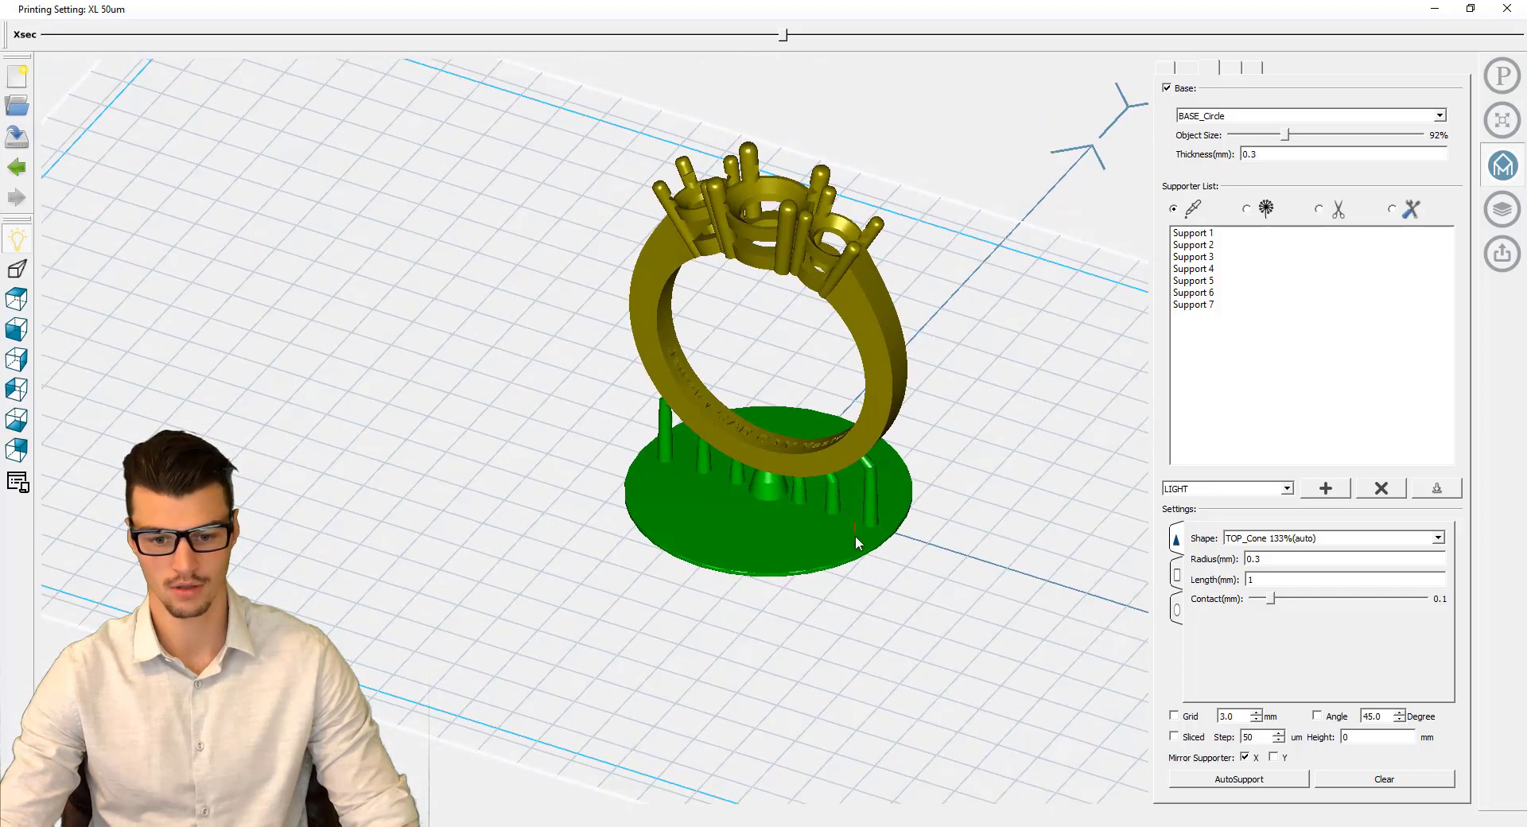
middle_drag(882, 360, 840, 403)
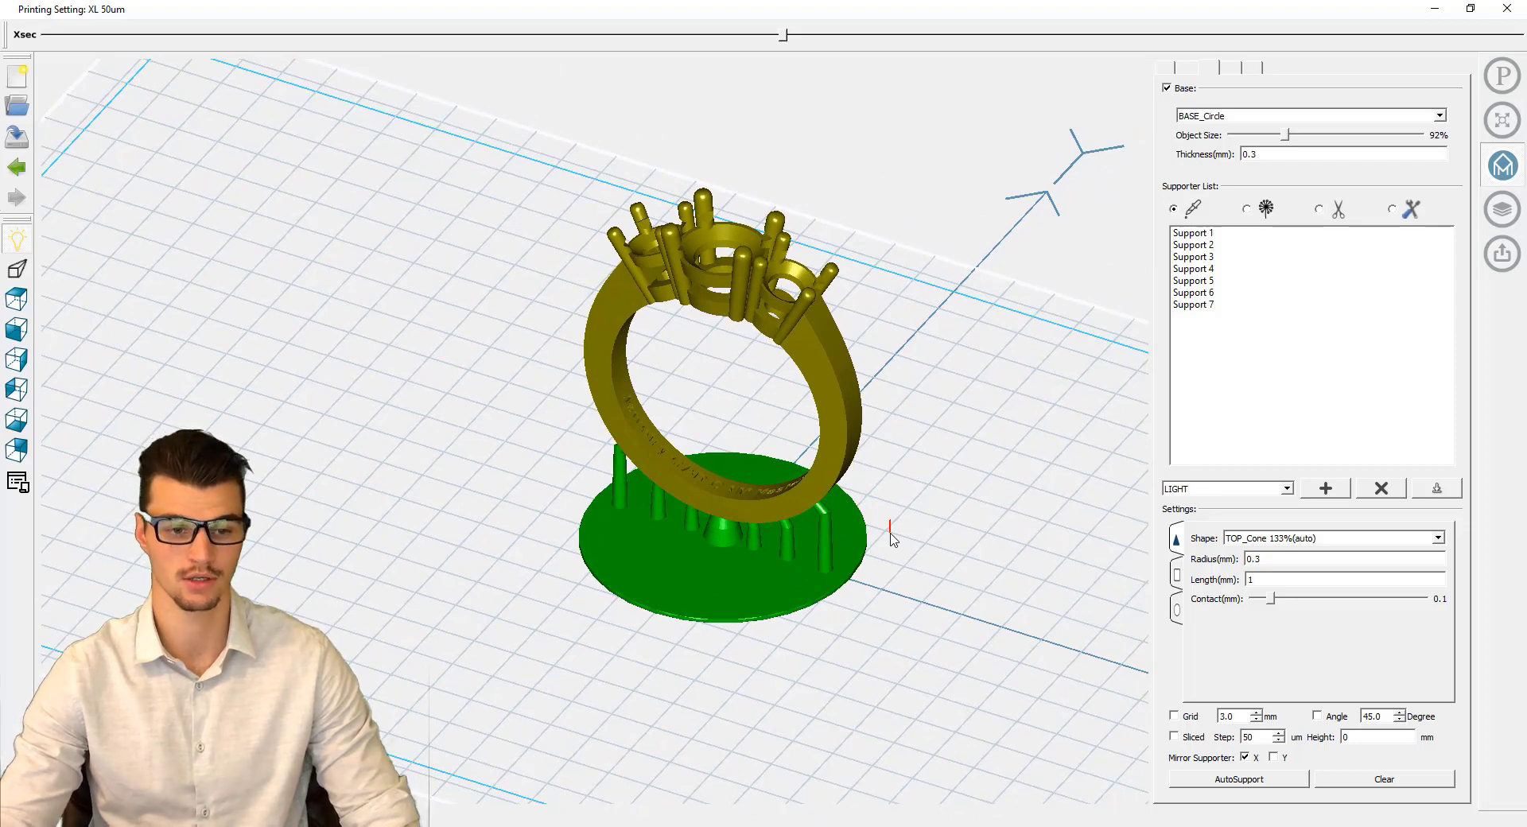
Turn on the cross-section preview and raise it from about 2 mm up through the cone supports.
click(1175, 737)
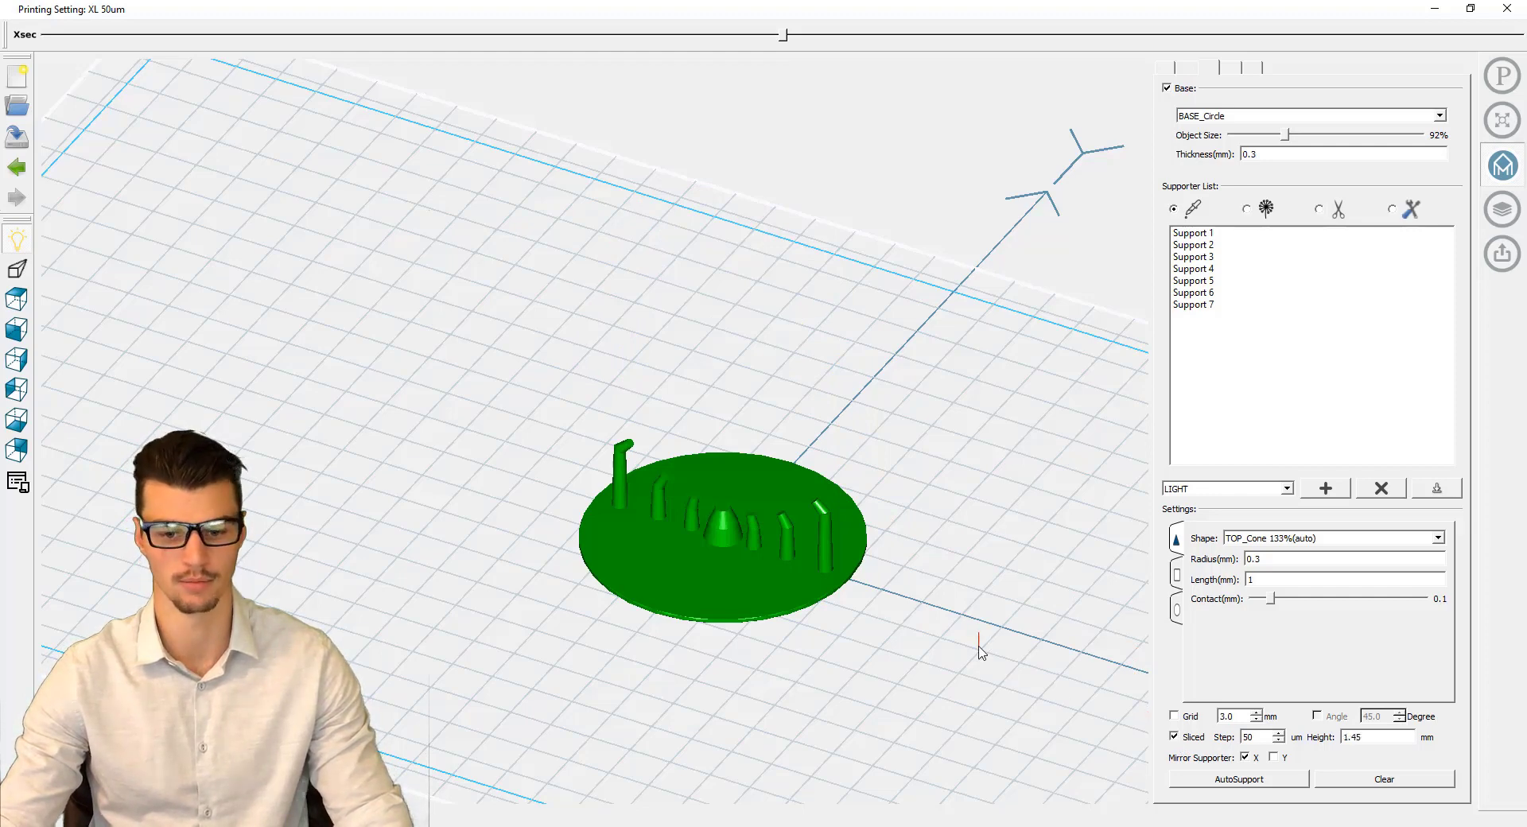
scroll(982, 652, up, 5)
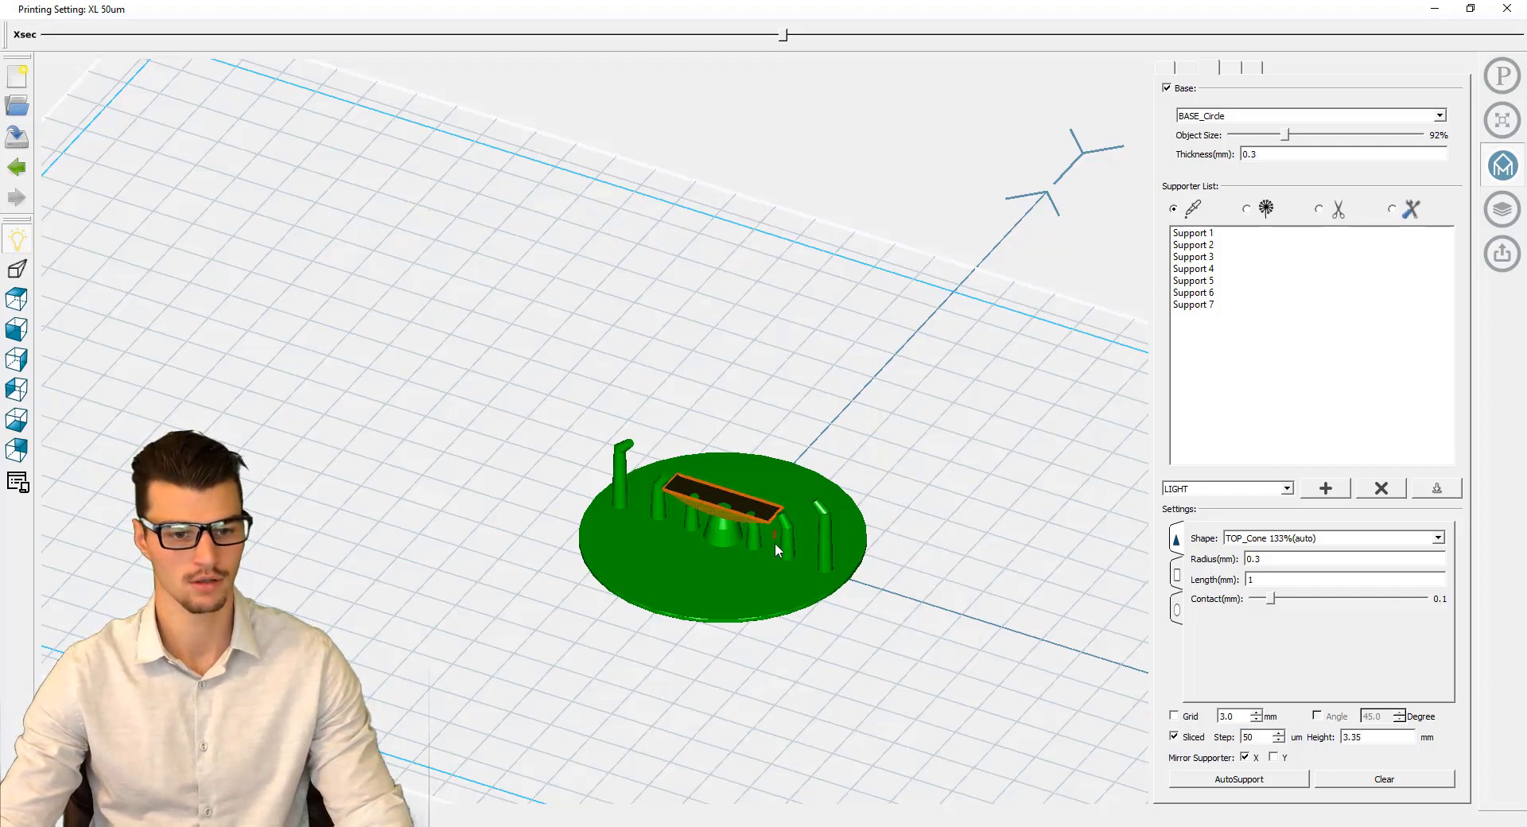
scroll(774, 542, up, 4)
drag(776, 566, 775, 589)
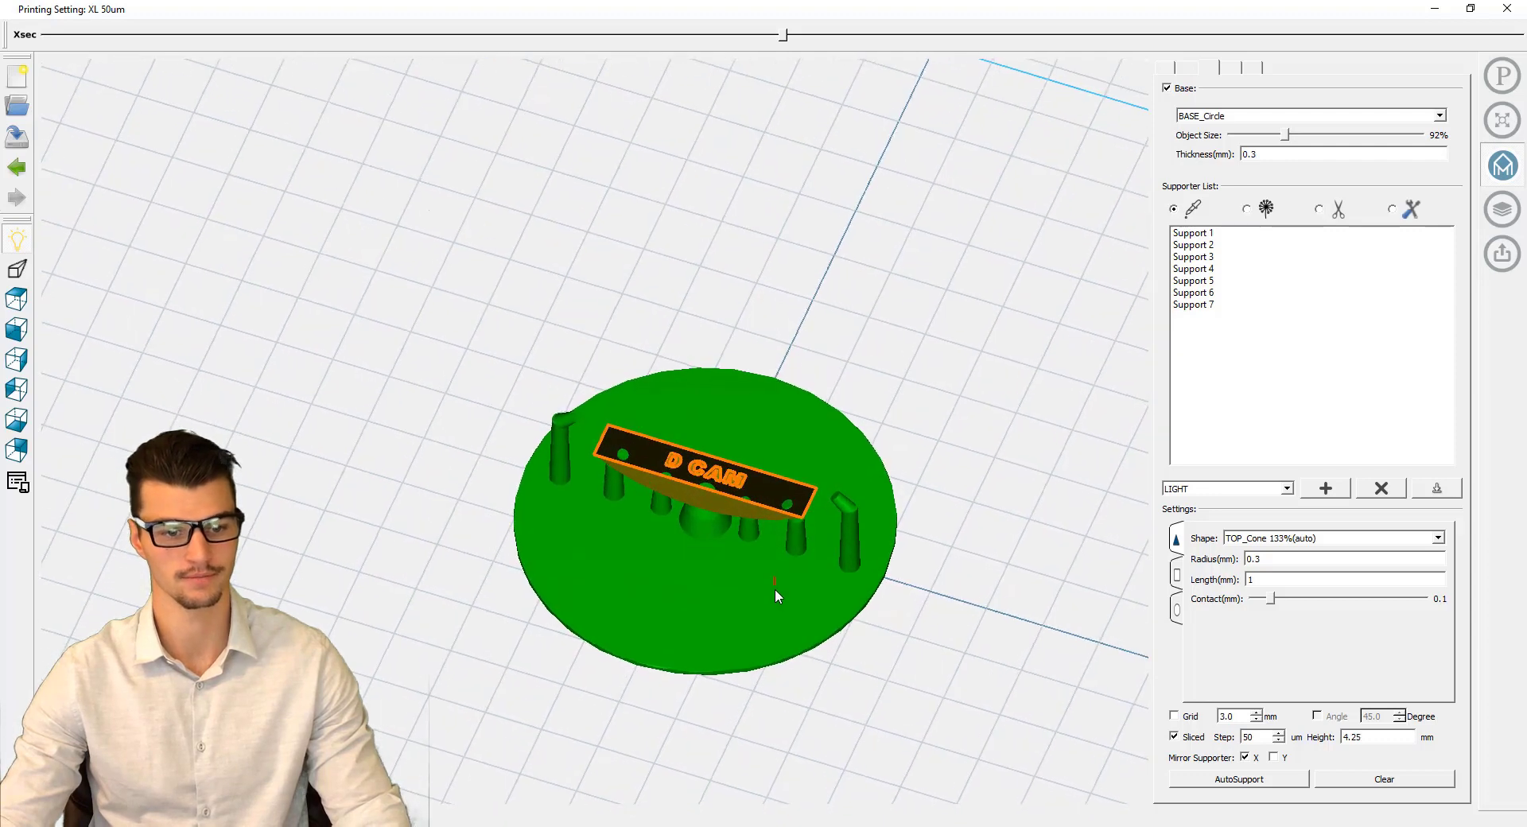
scroll(775, 589, up, 10)
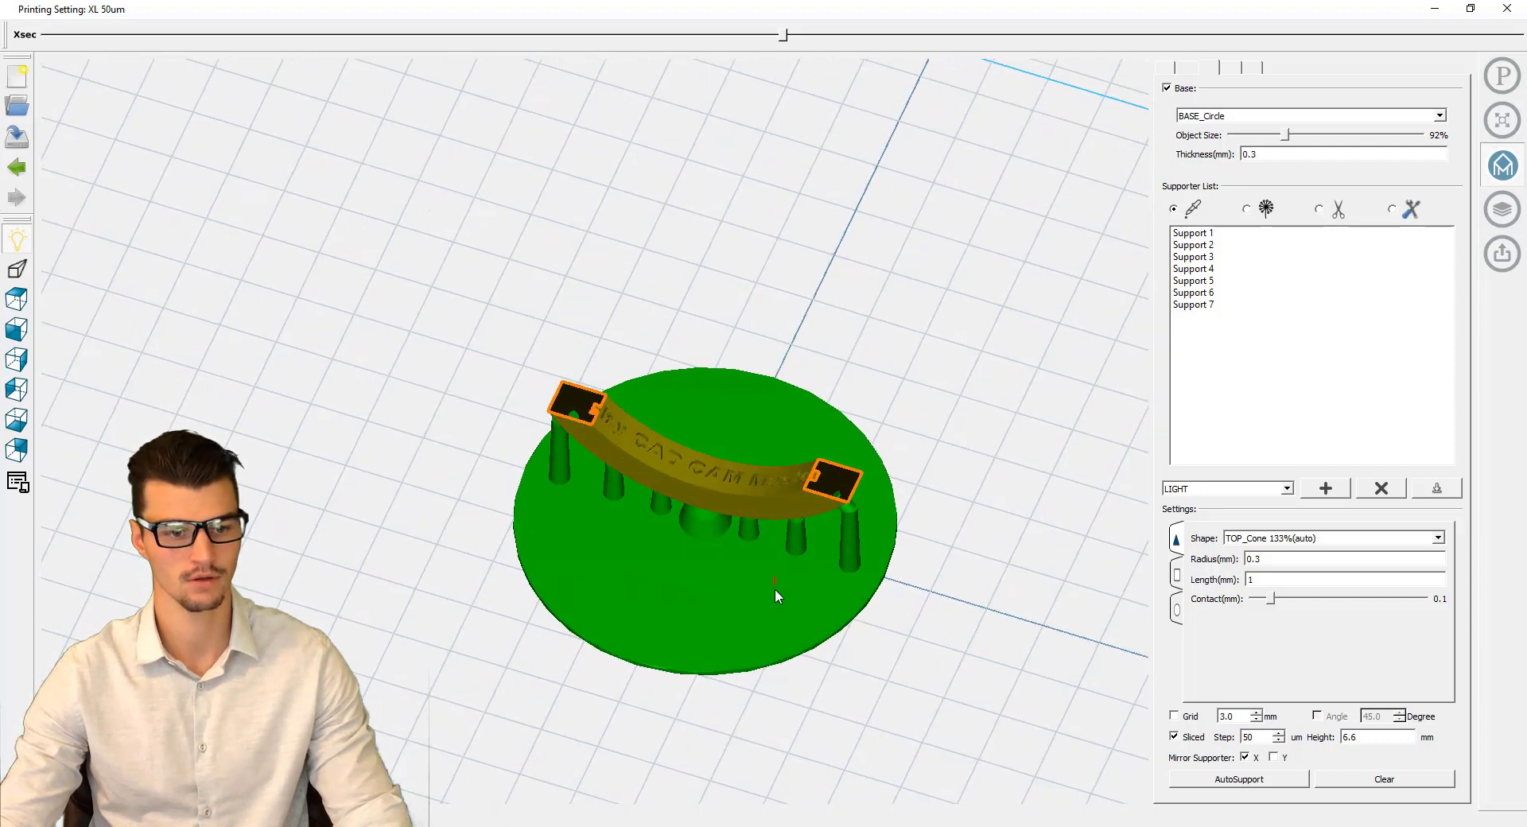
scroll(774, 588, up, 12)
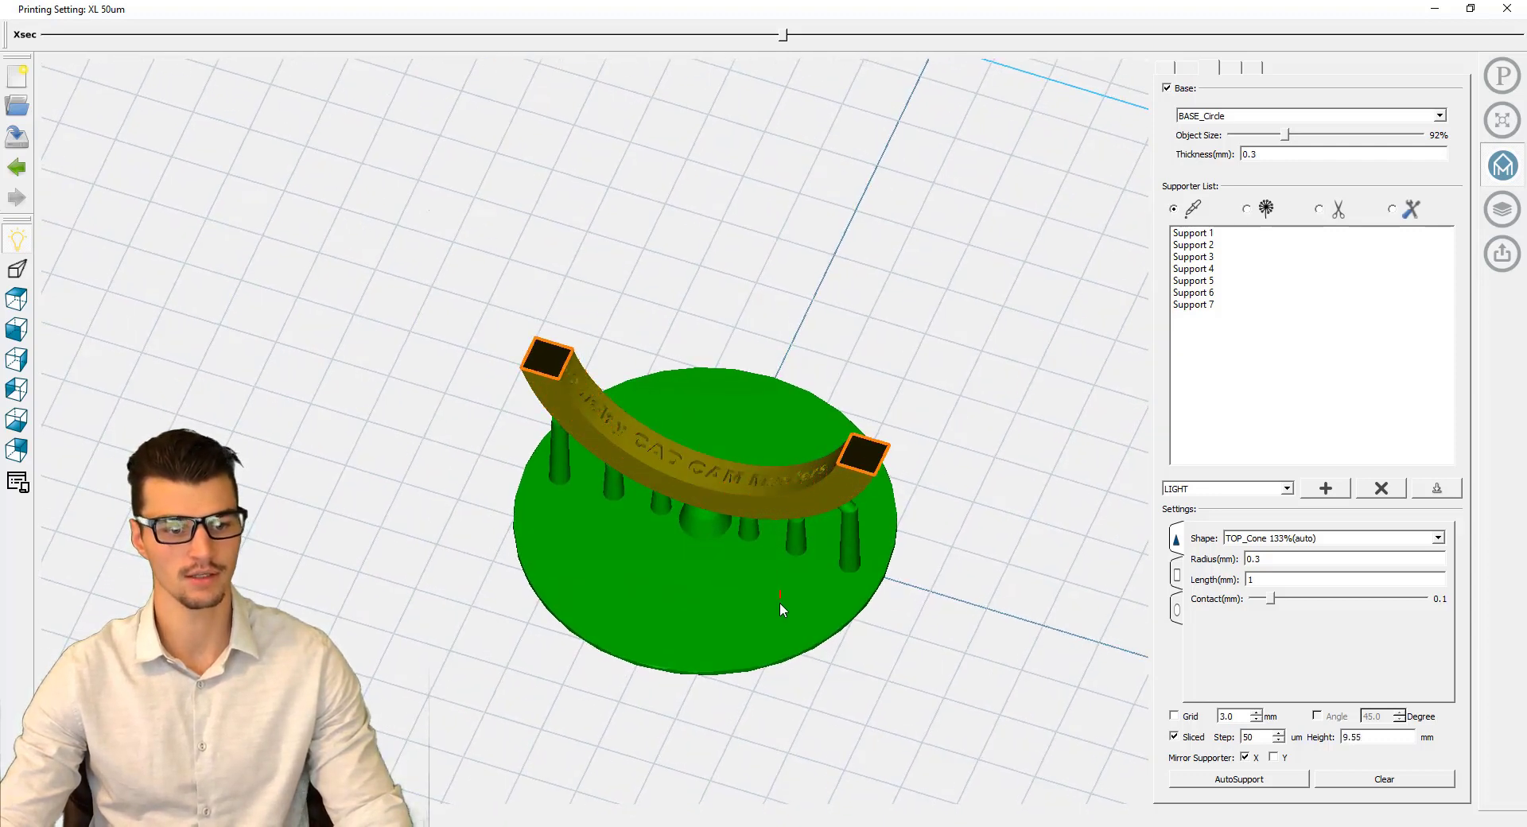
drag(780, 603, 674, 598)
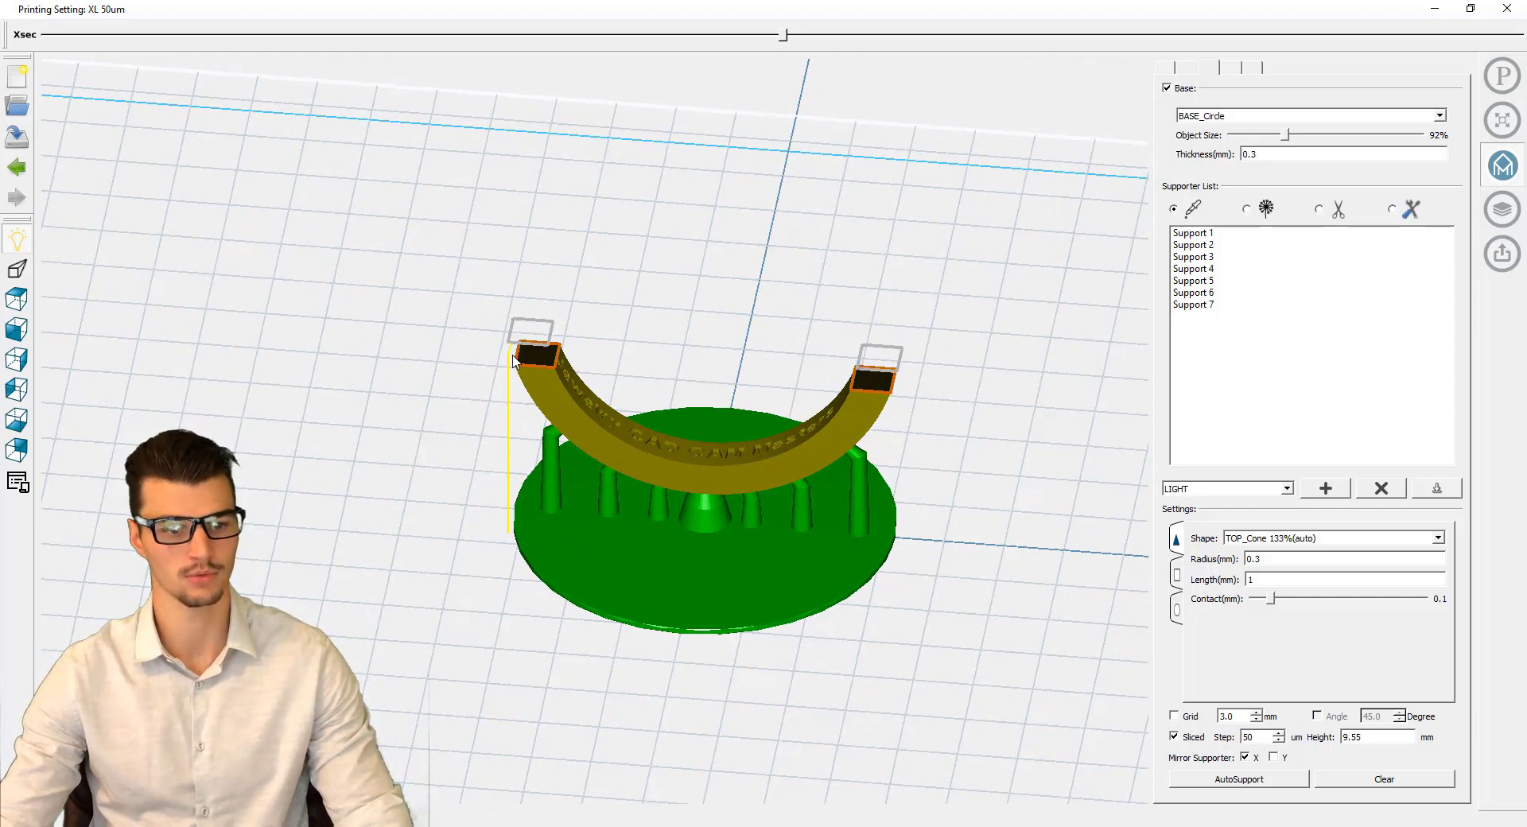
scroll(518, 341, up, 11)
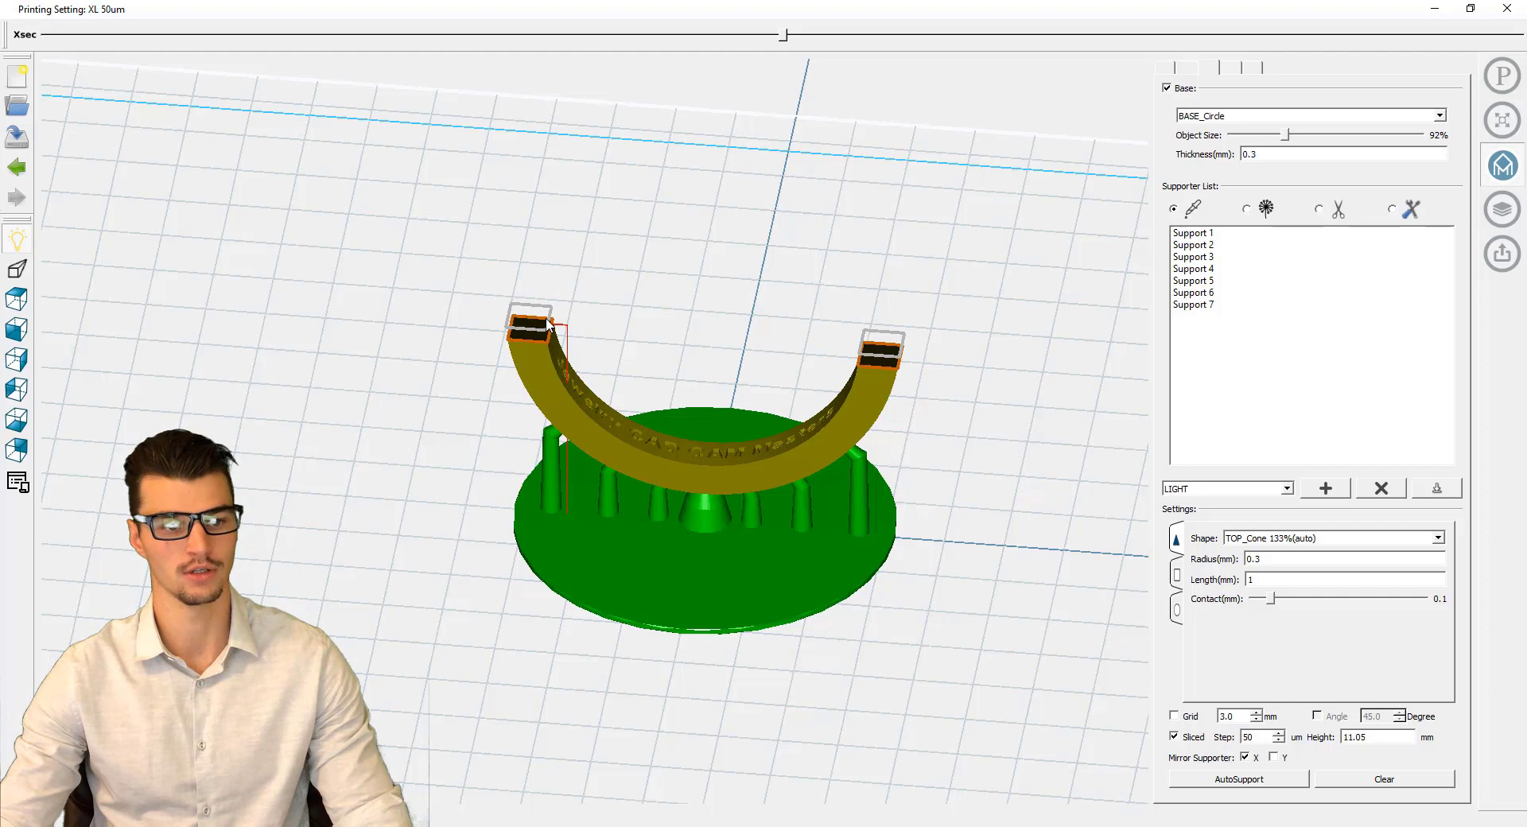
scroll(636, 459, up, 12)
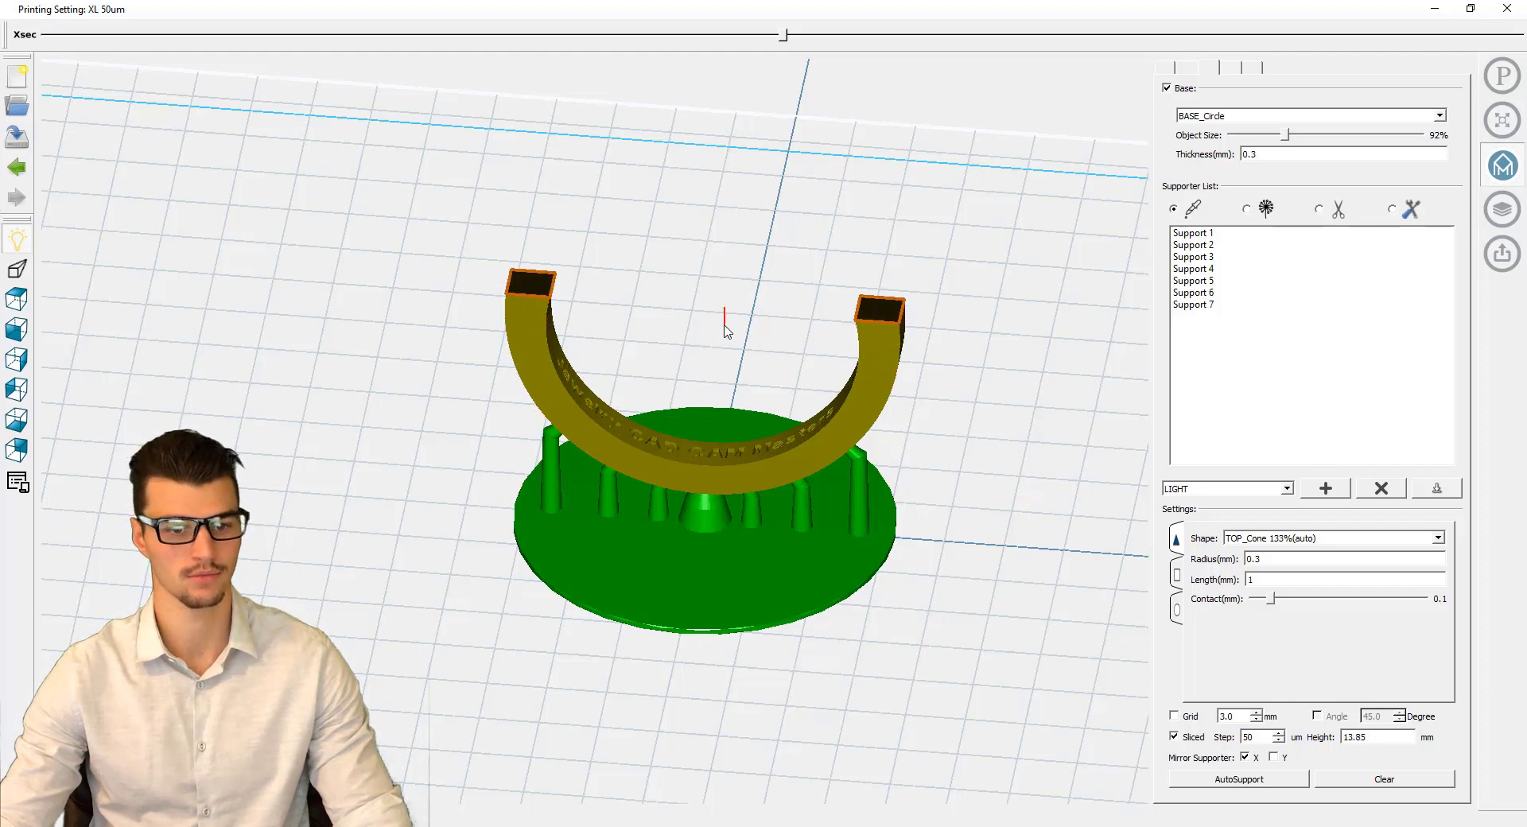
scroll(793, 321, up, 4)
Keep raising the Xsec height to 26.65 mm, just above the prong tops.
middle_drag(791, 318, 809, 477)
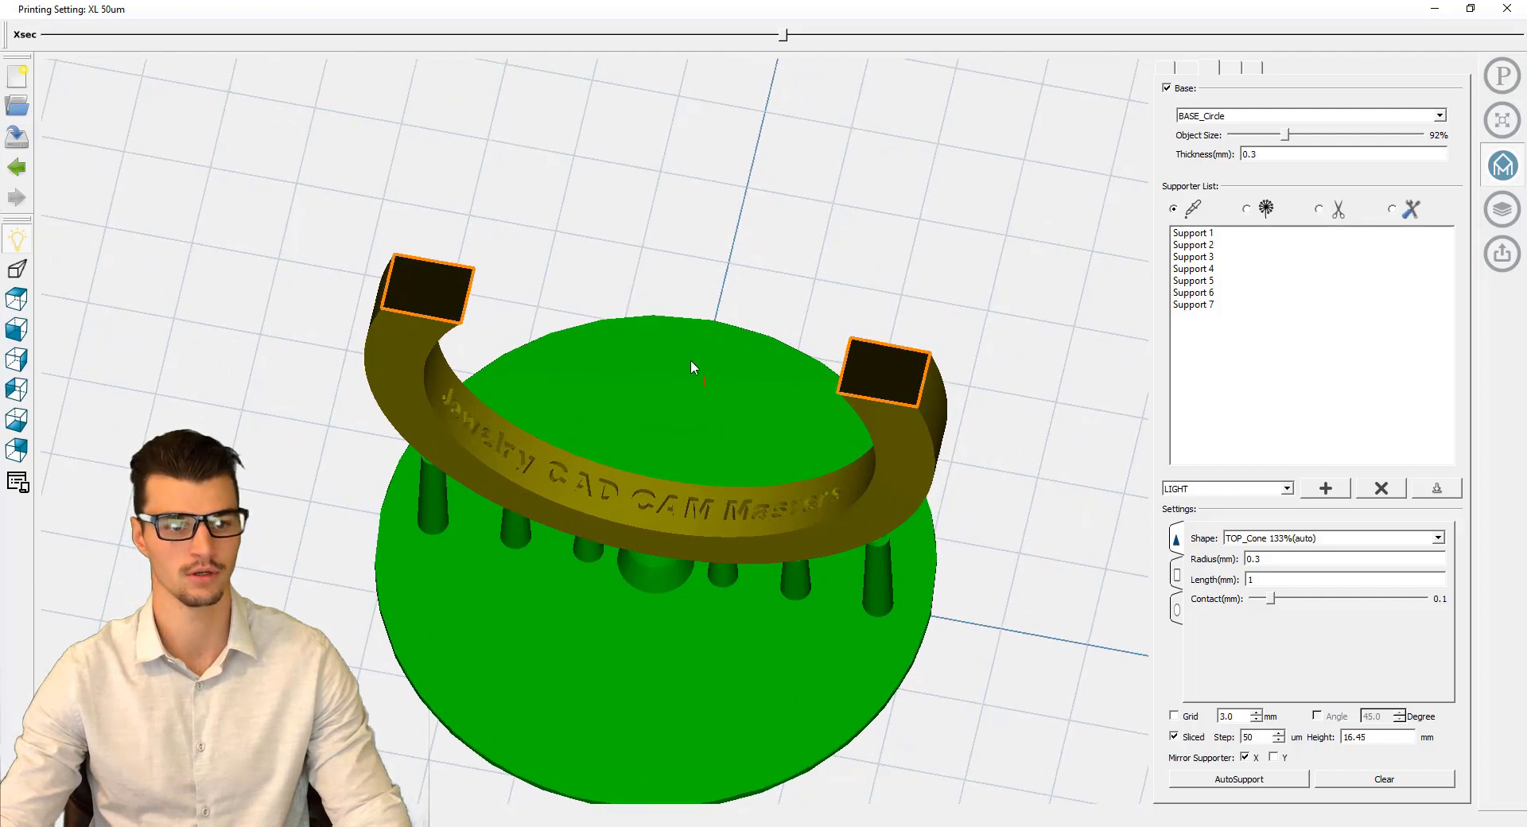
scroll(692, 364, up, 4)
scroll(862, 338, up, 5)
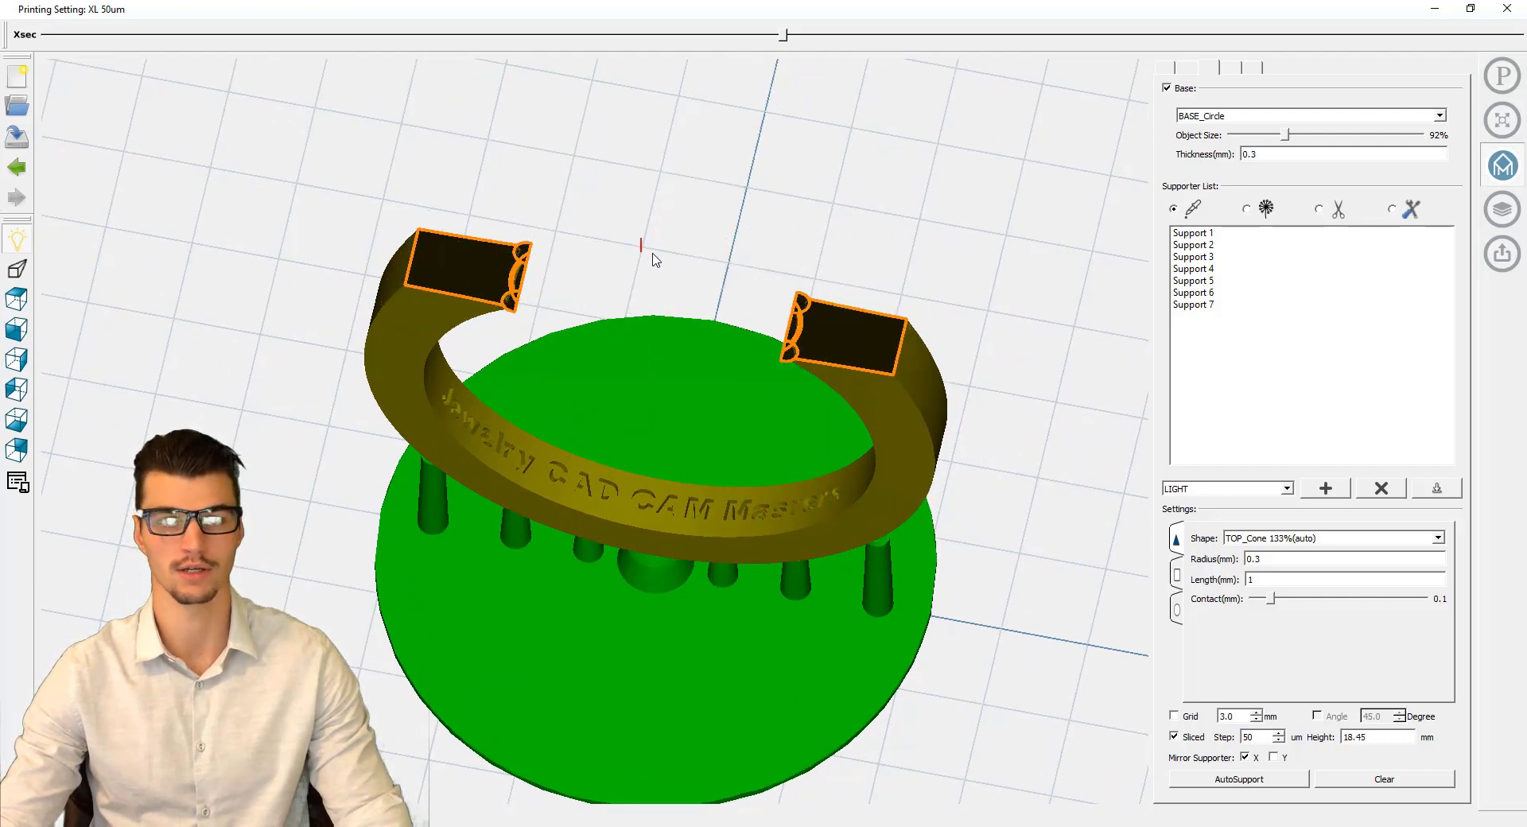
scroll(824, 374, up, 3)
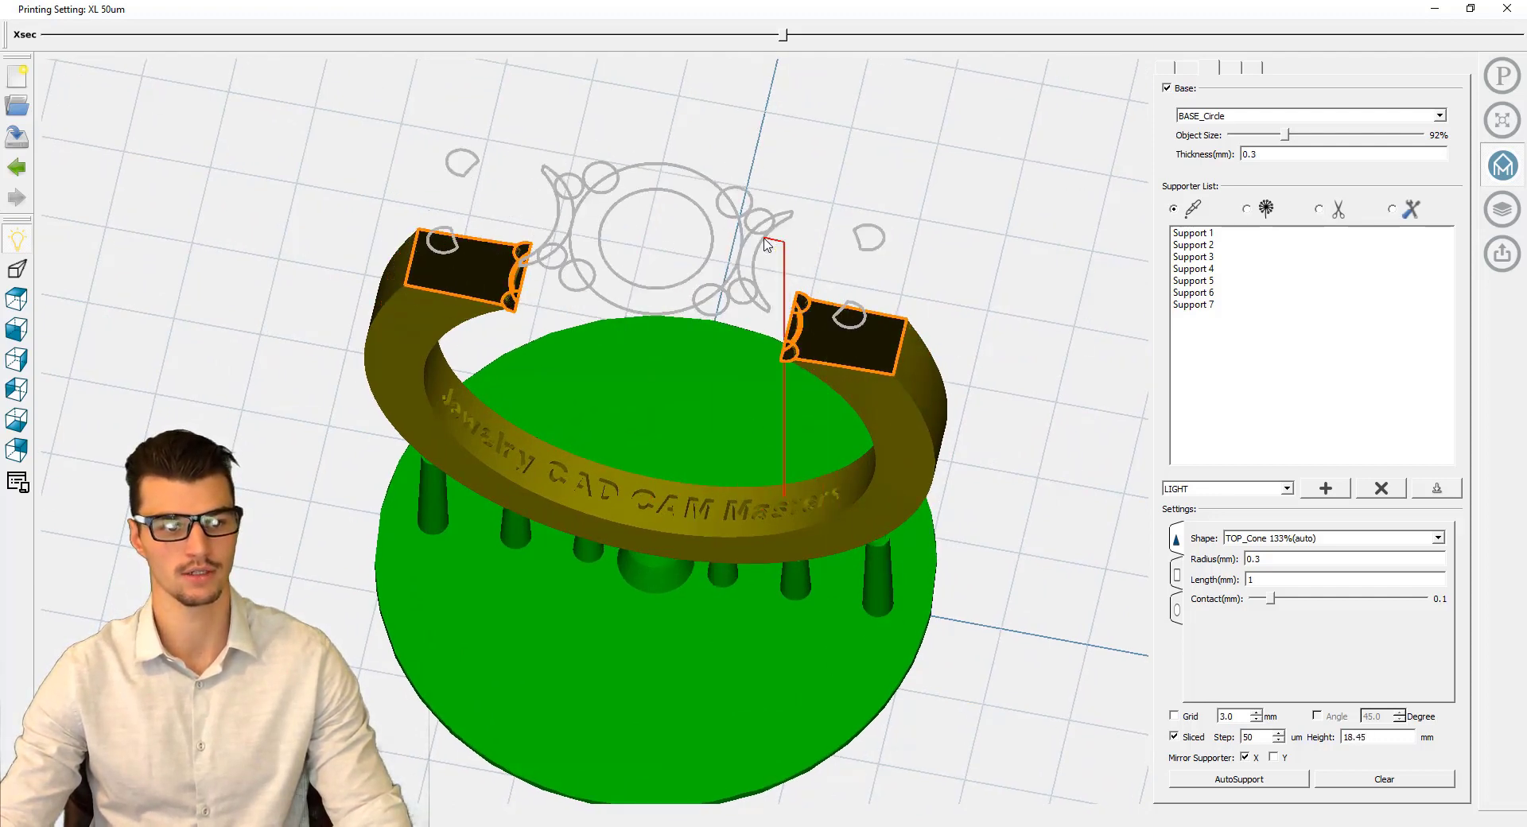
scroll(768, 245, up, 3)
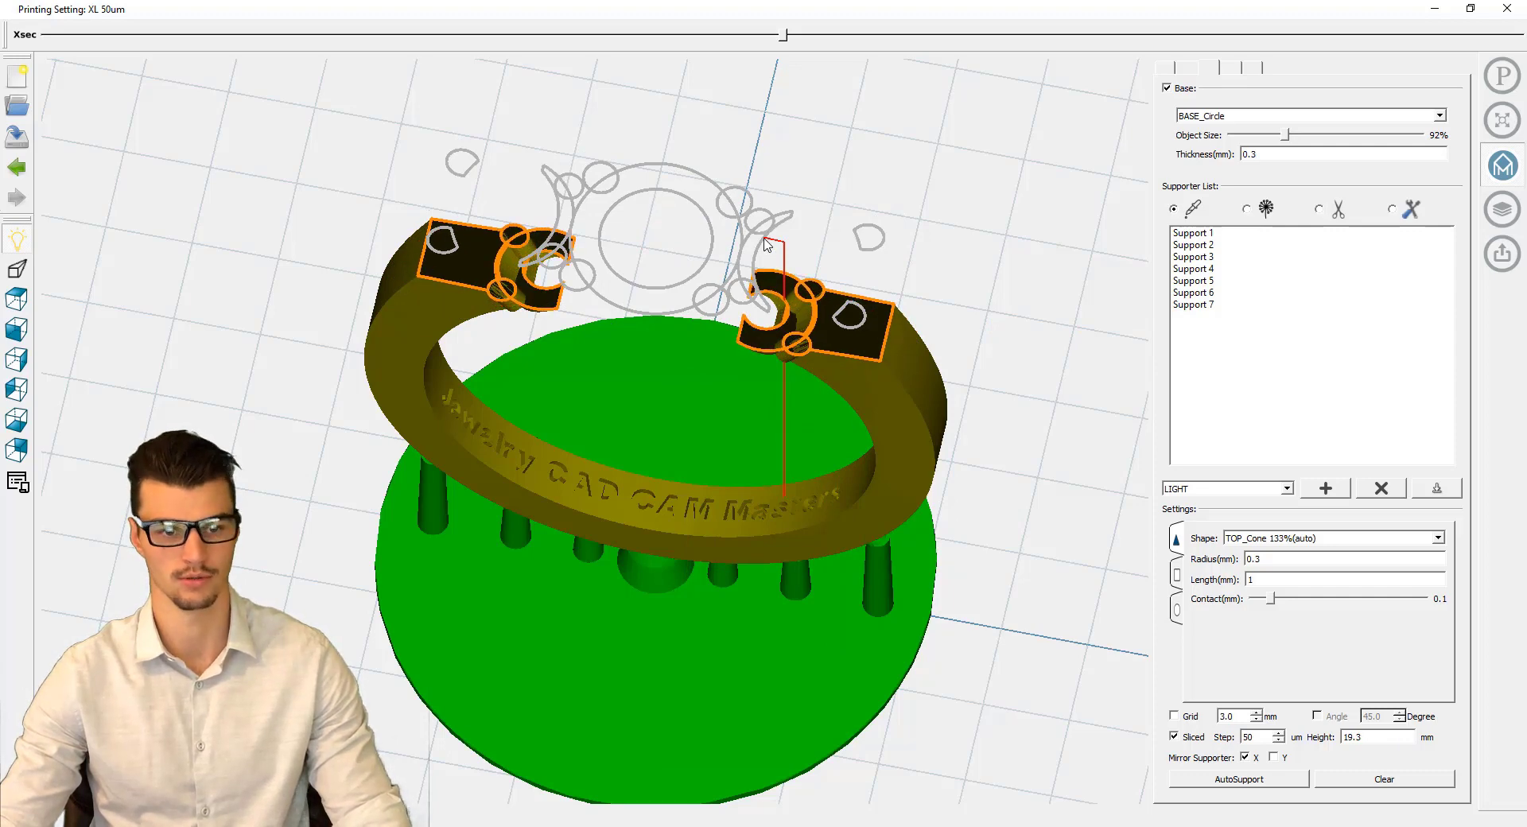
scroll(768, 245, up, 20)
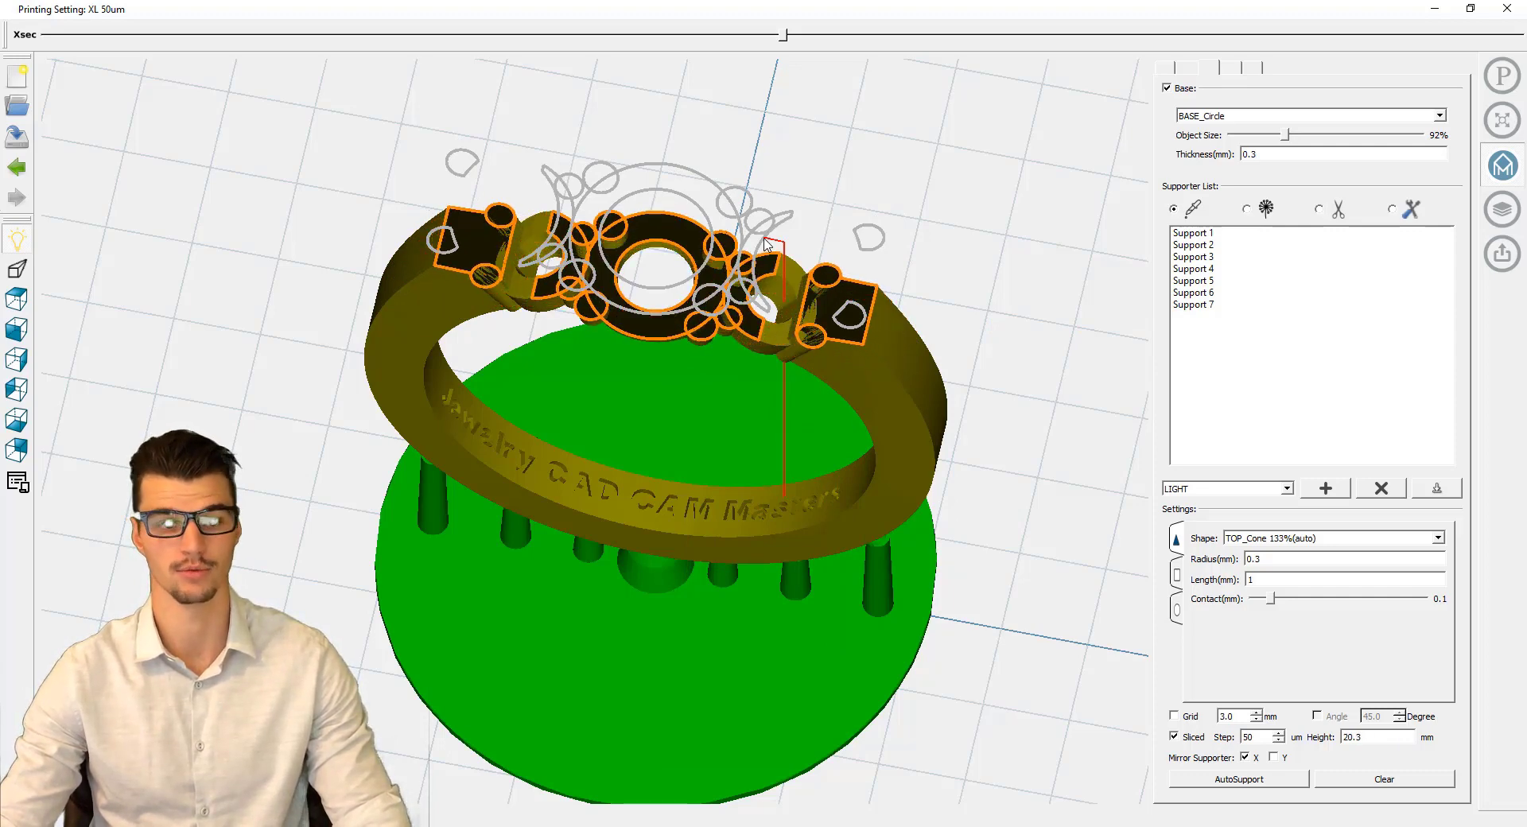
scroll(768, 245, up, 20)
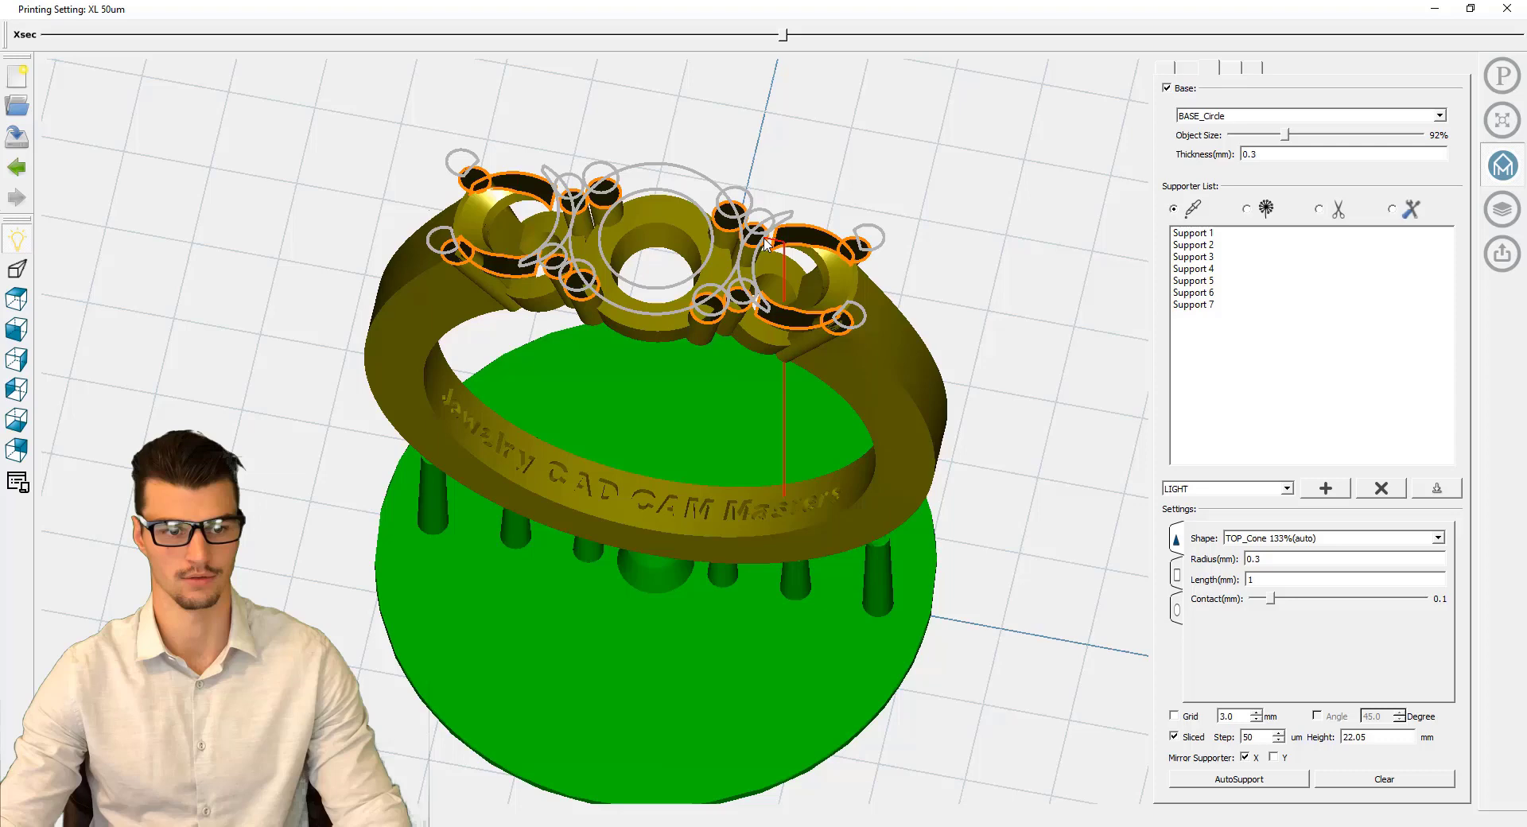
scroll(766, 244, up, 20)
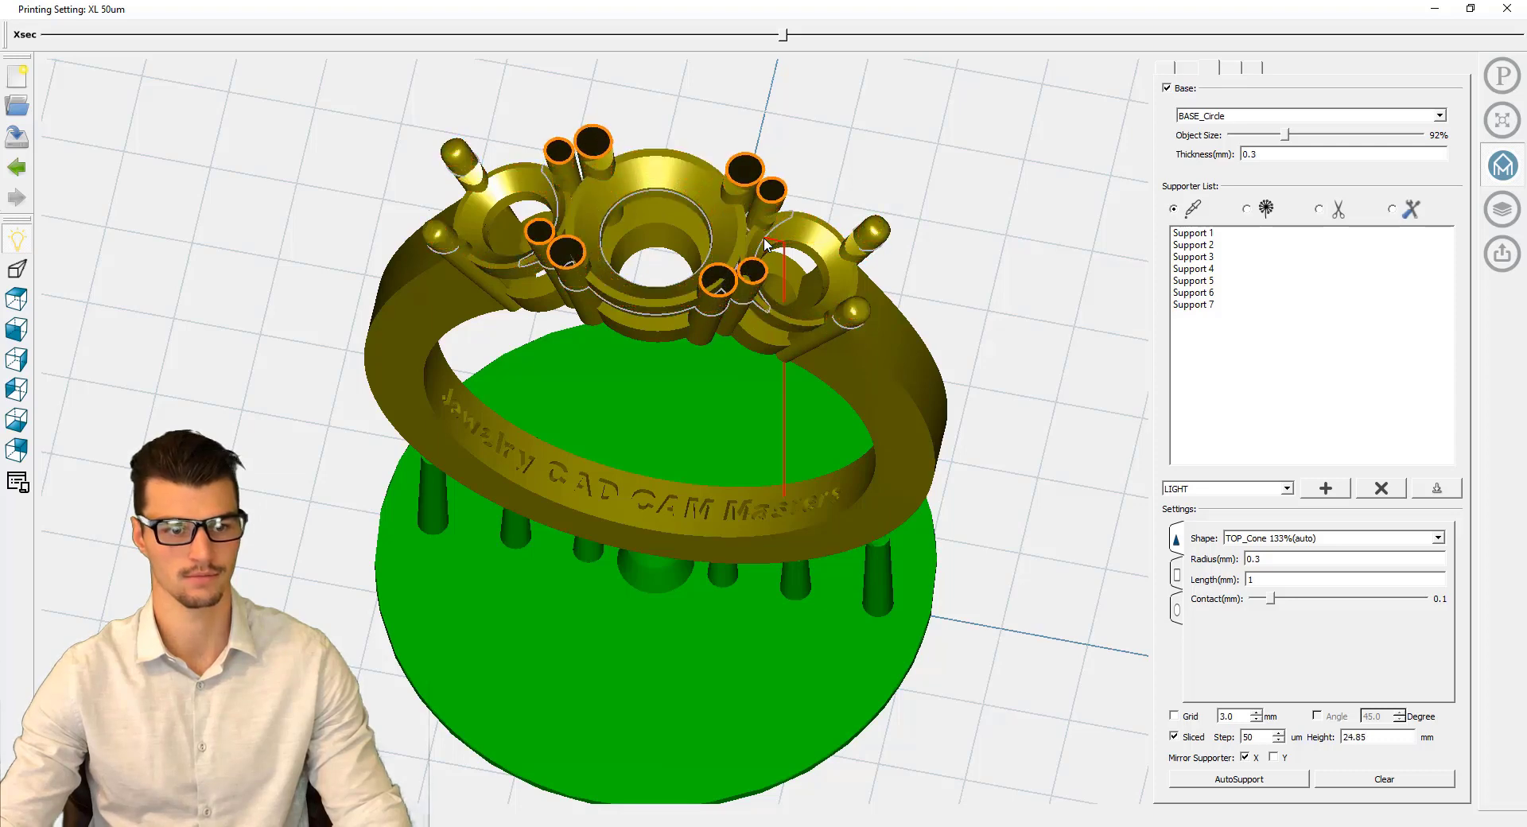
scroll(765, 243, up, 20)
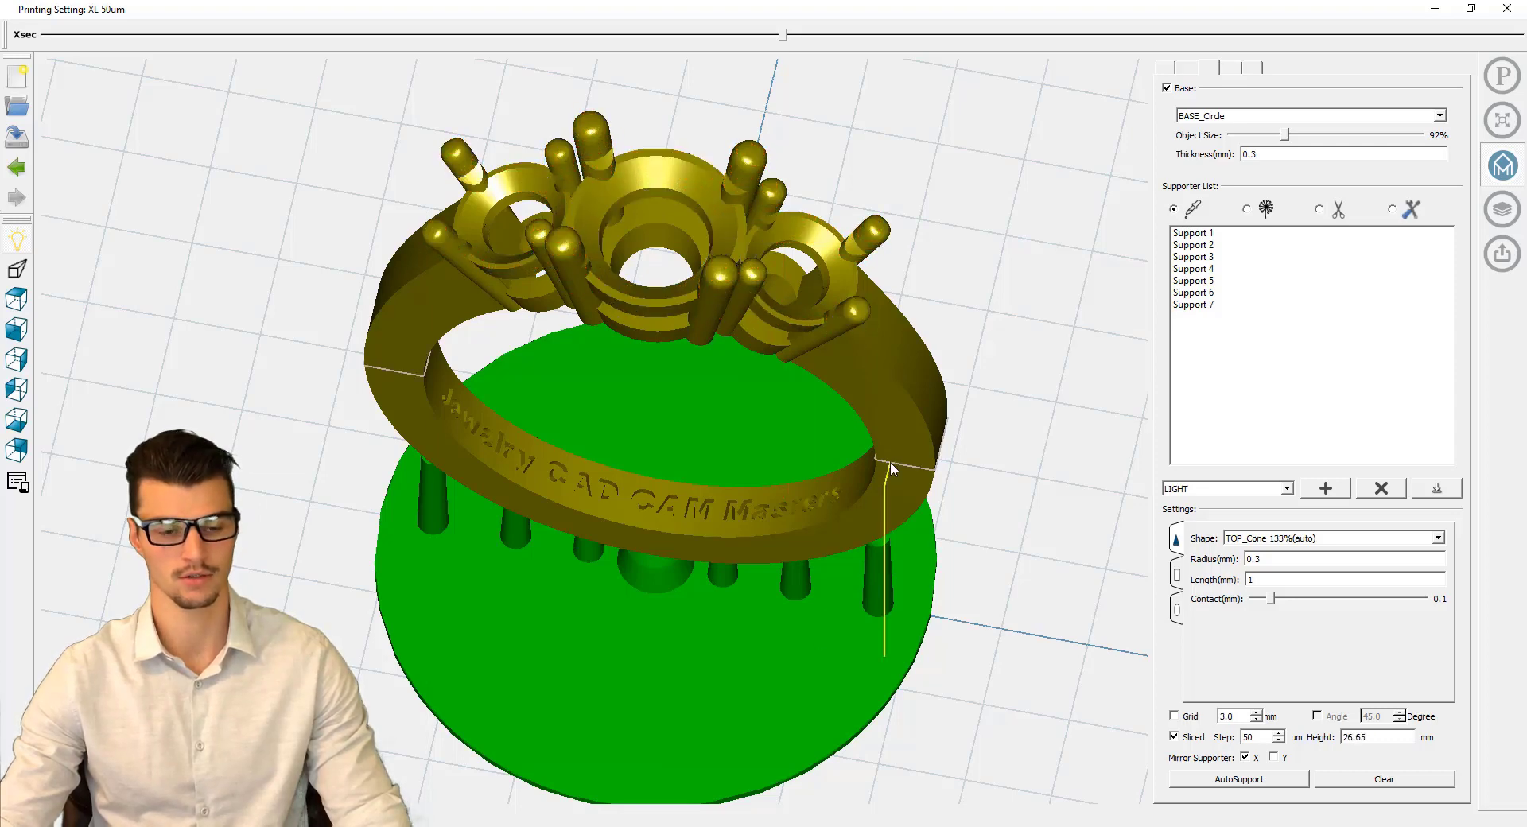
mouse_move(891, 462)
middle_down()
mouse_move(808, 513)
mouse_move(779, 474)
mouse_move(738, 459)
mouse_move(760, 385)
mouse_move(736, 449)
mouse_move(757, 429)
middle_up()
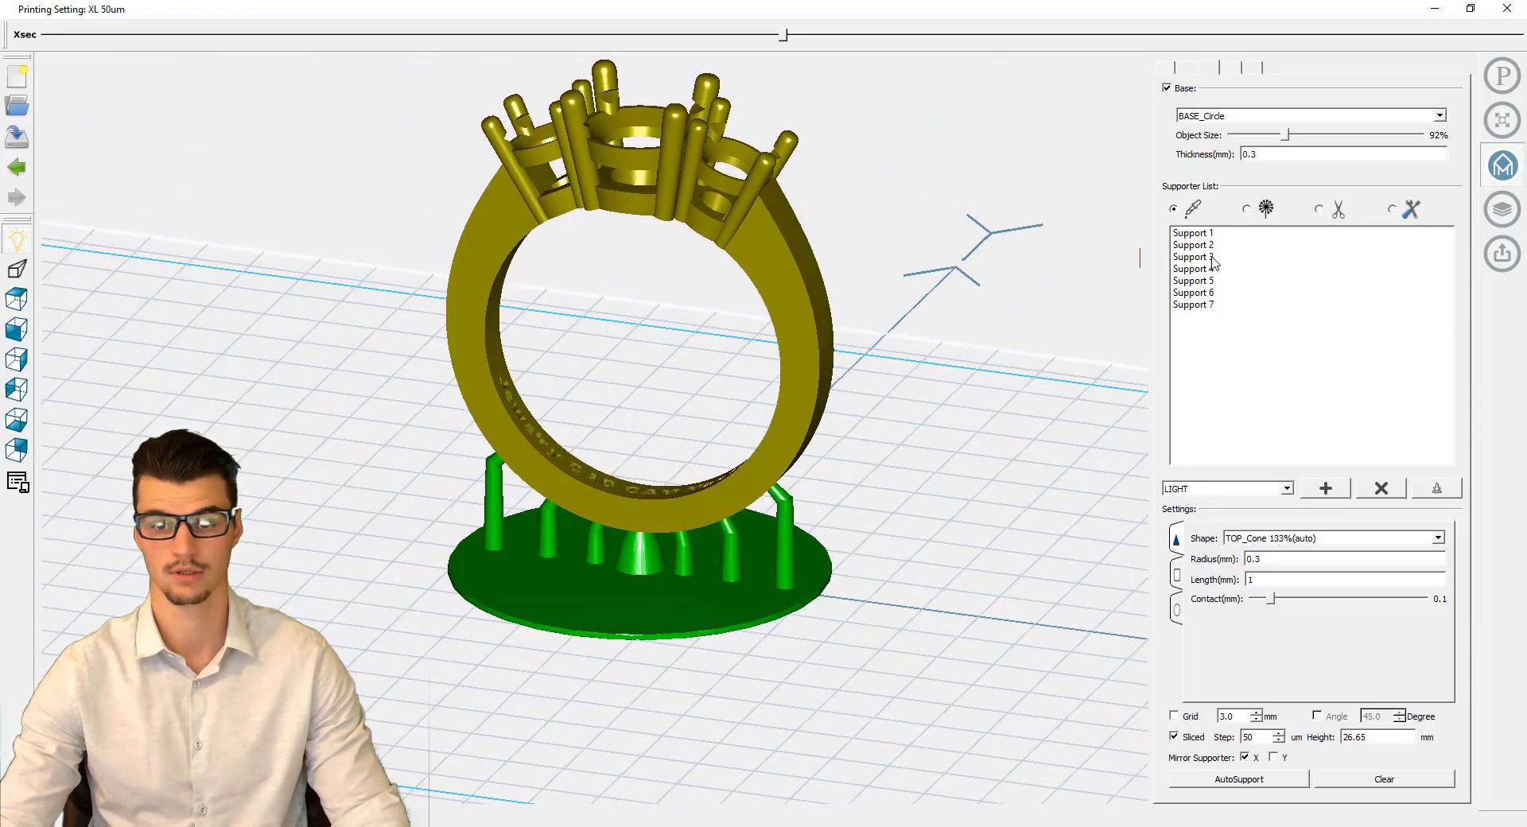
Slice the ring at 50 µm into Basic_3_Stone_Engagement.slc and start converting it for the TIGER XL+.
click(1512, 220)
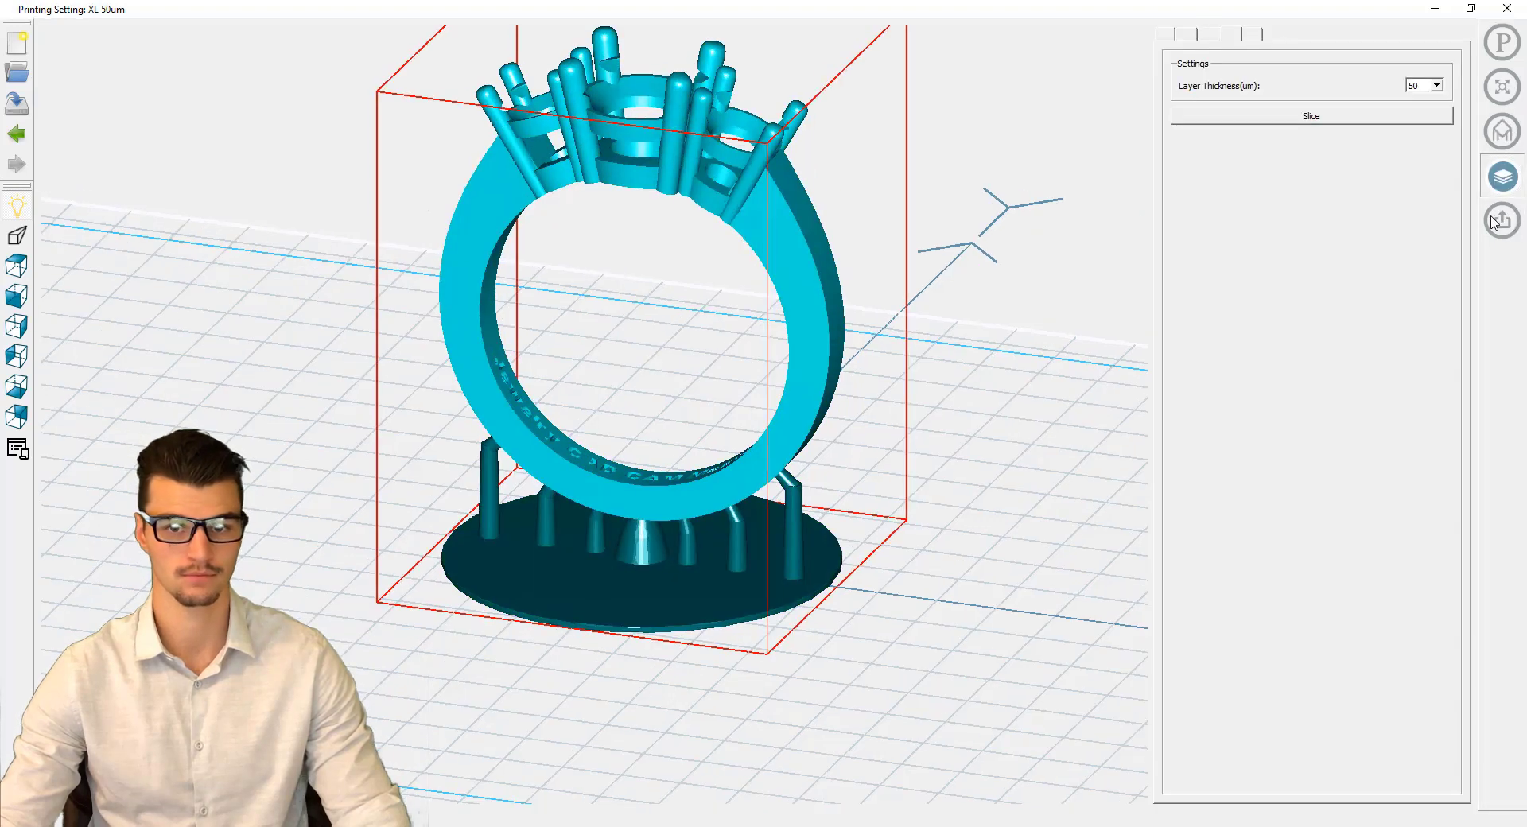
click(1281, 119)
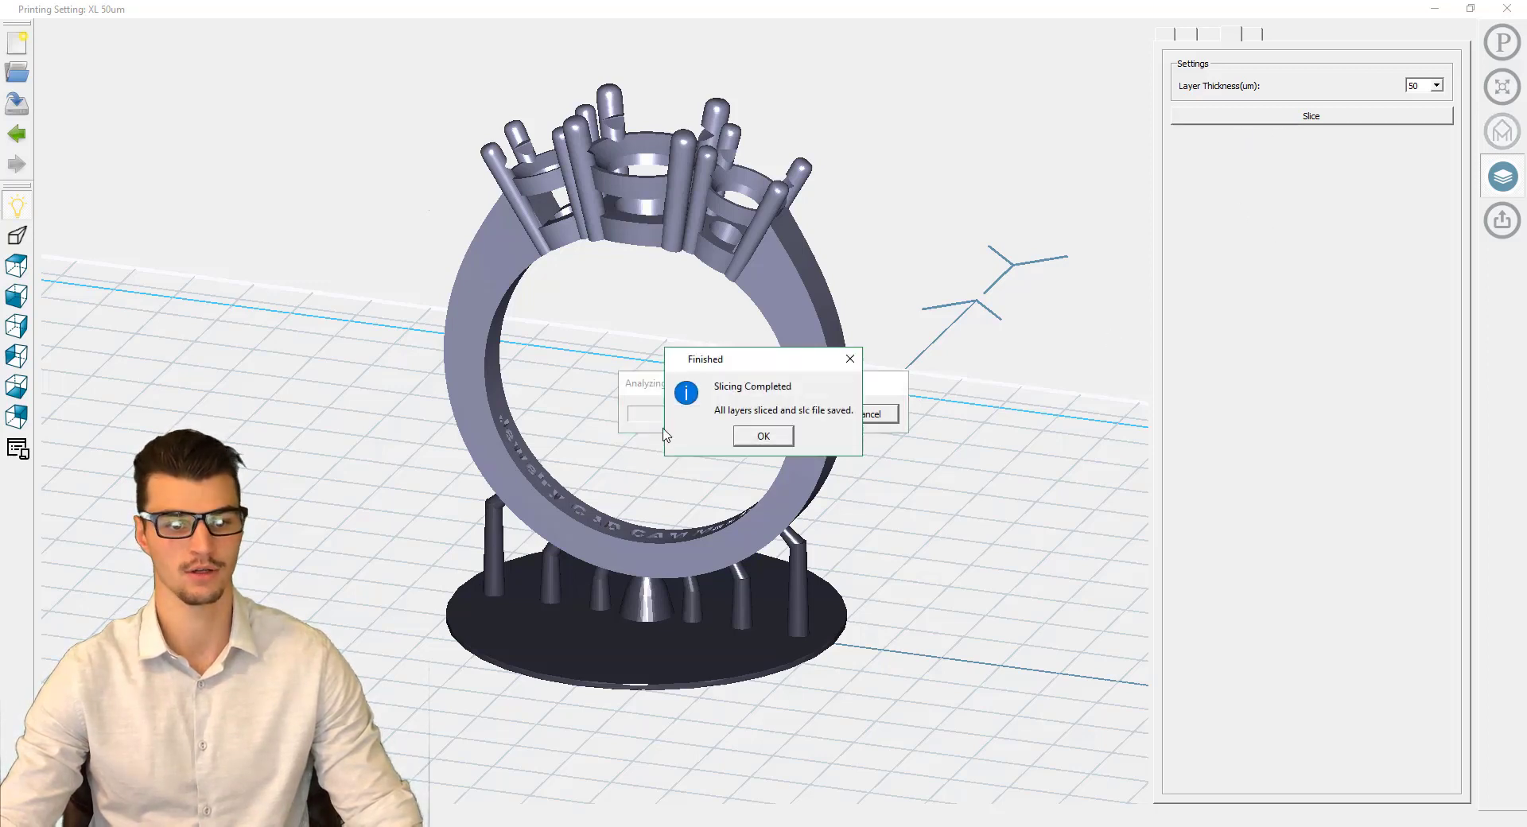
click(760, 437)
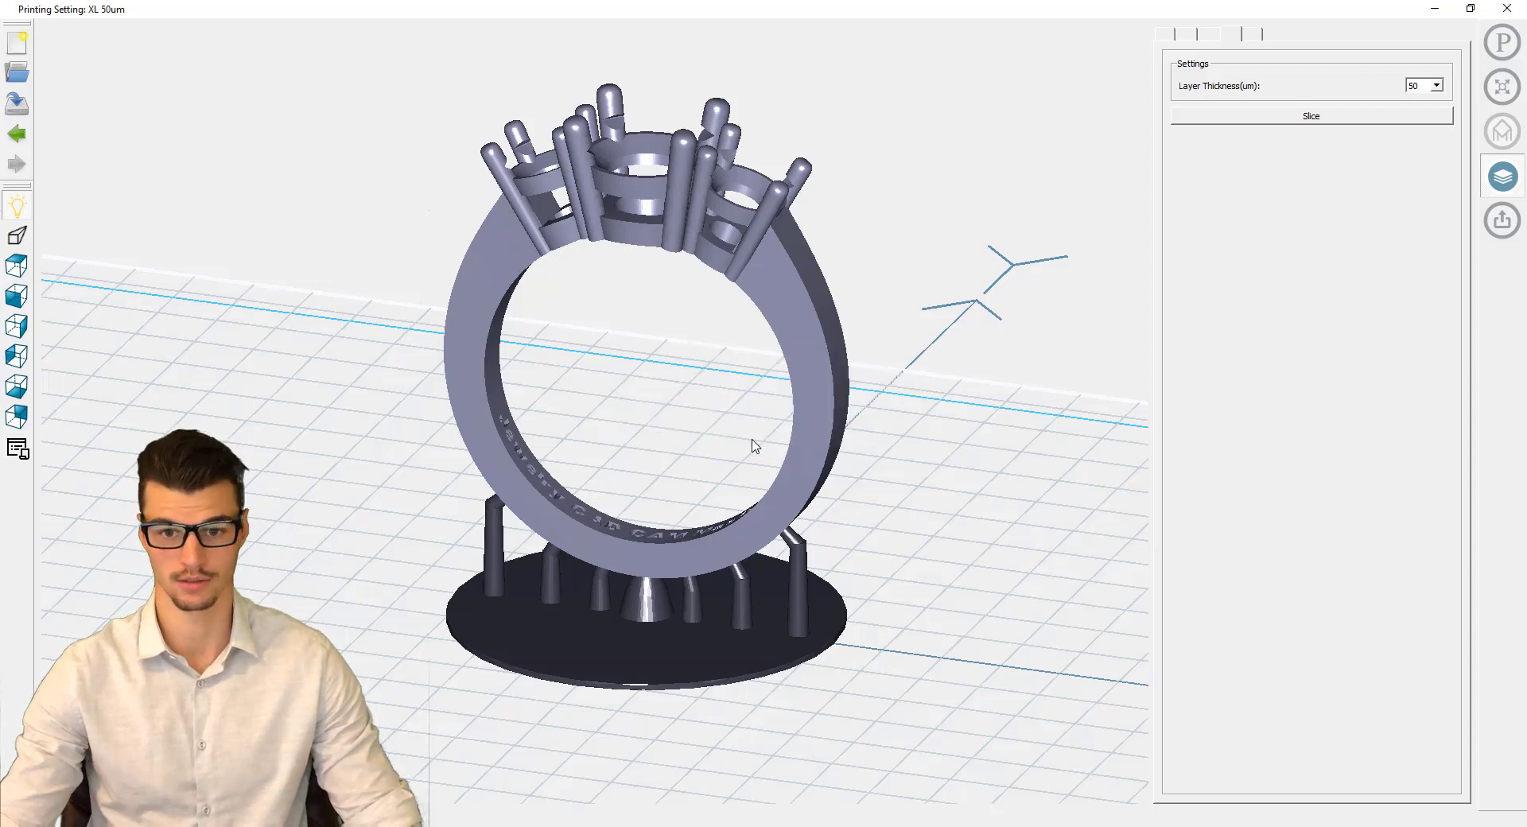
click(1500, 219)
click(1442, 366)
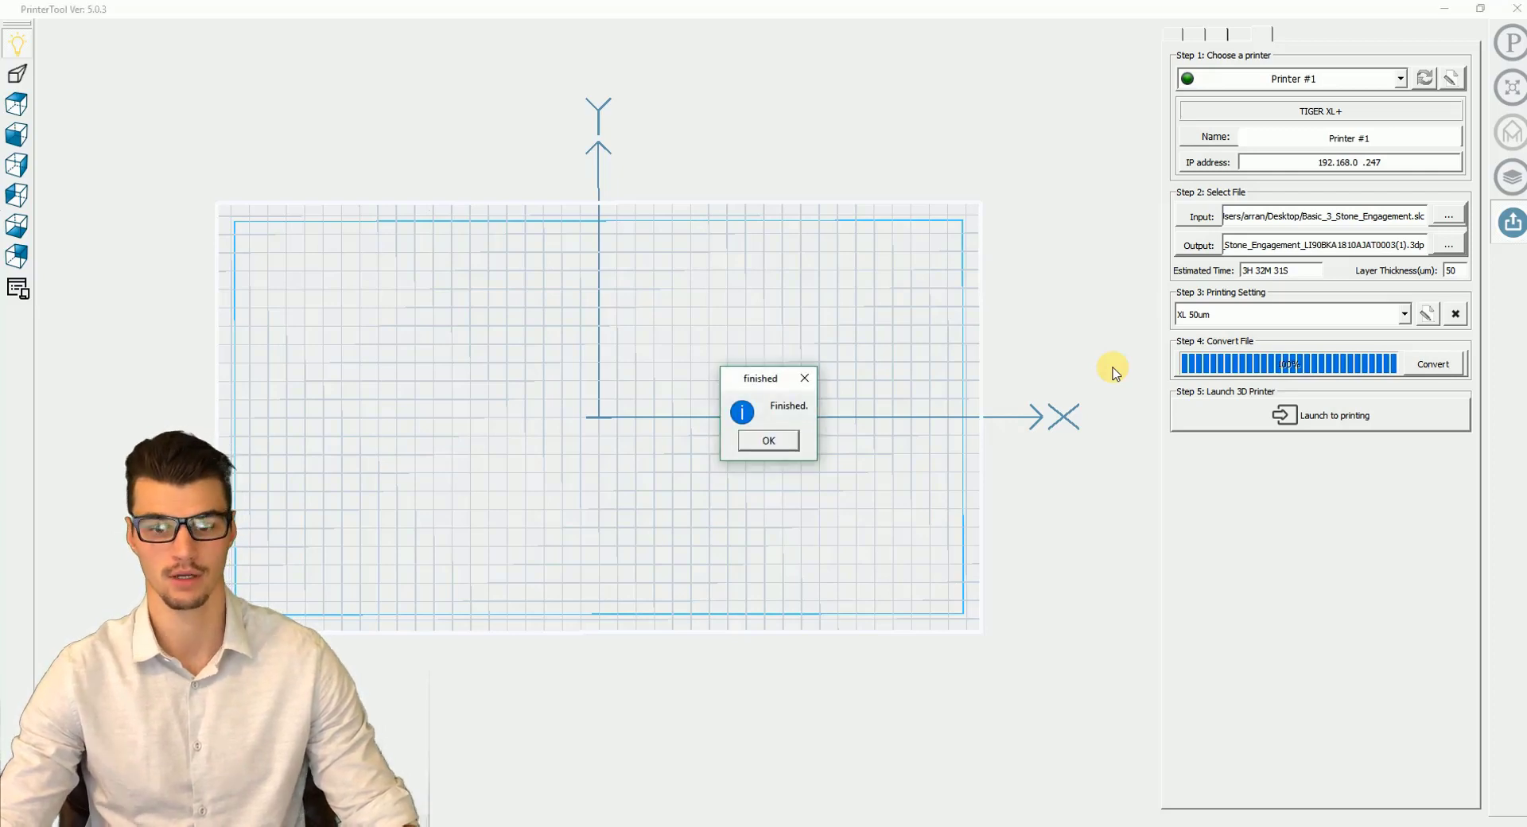
Acknowledge the finished conversion and launch the ring file to the TIGER XL+ printer page.
click(772, 441)
click(1228, 417)
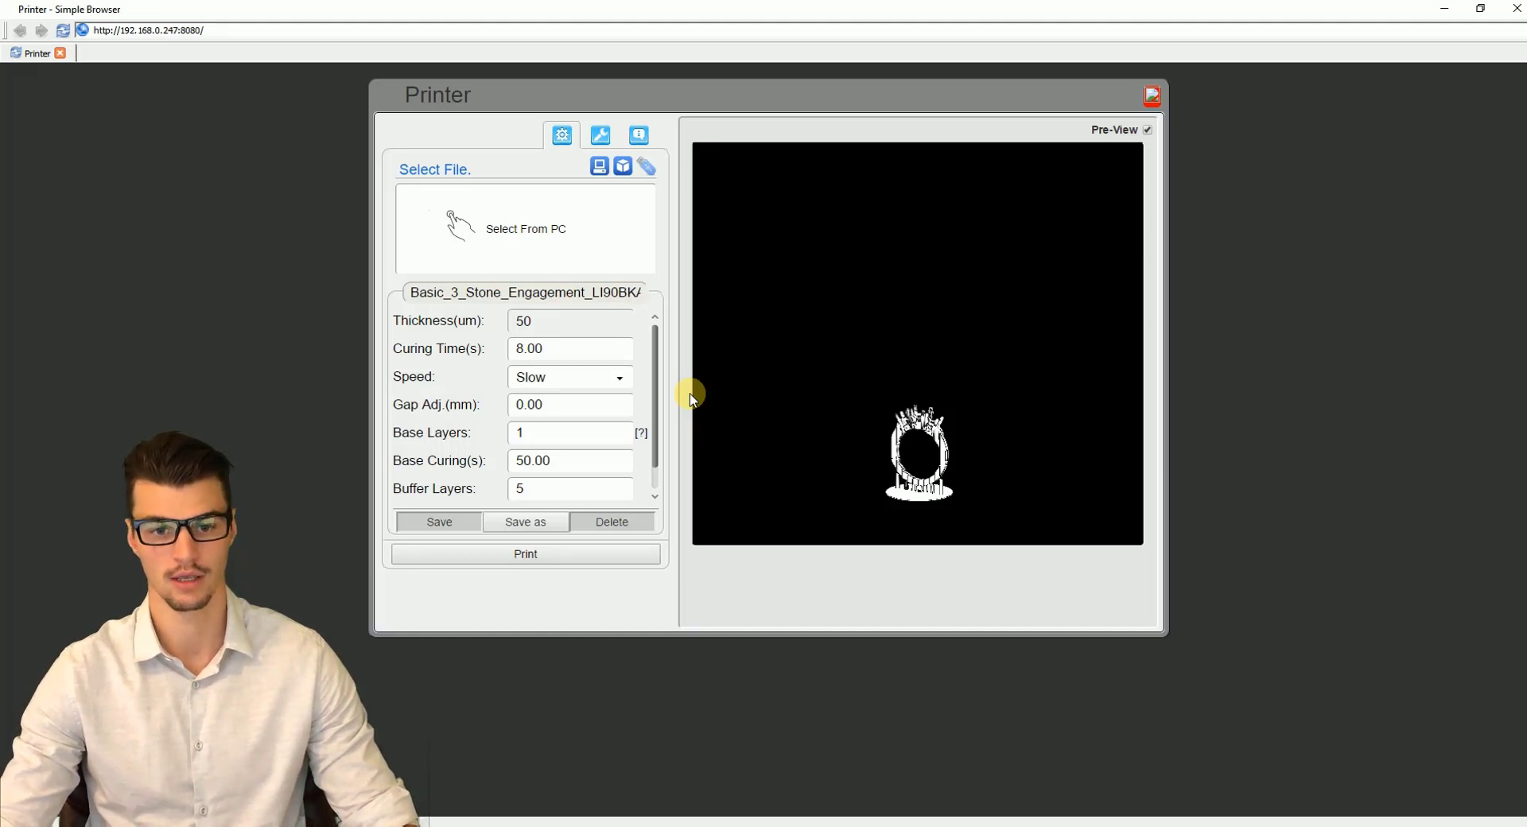
Start printing the engagement ring from the printer web page.
click(614, 555)
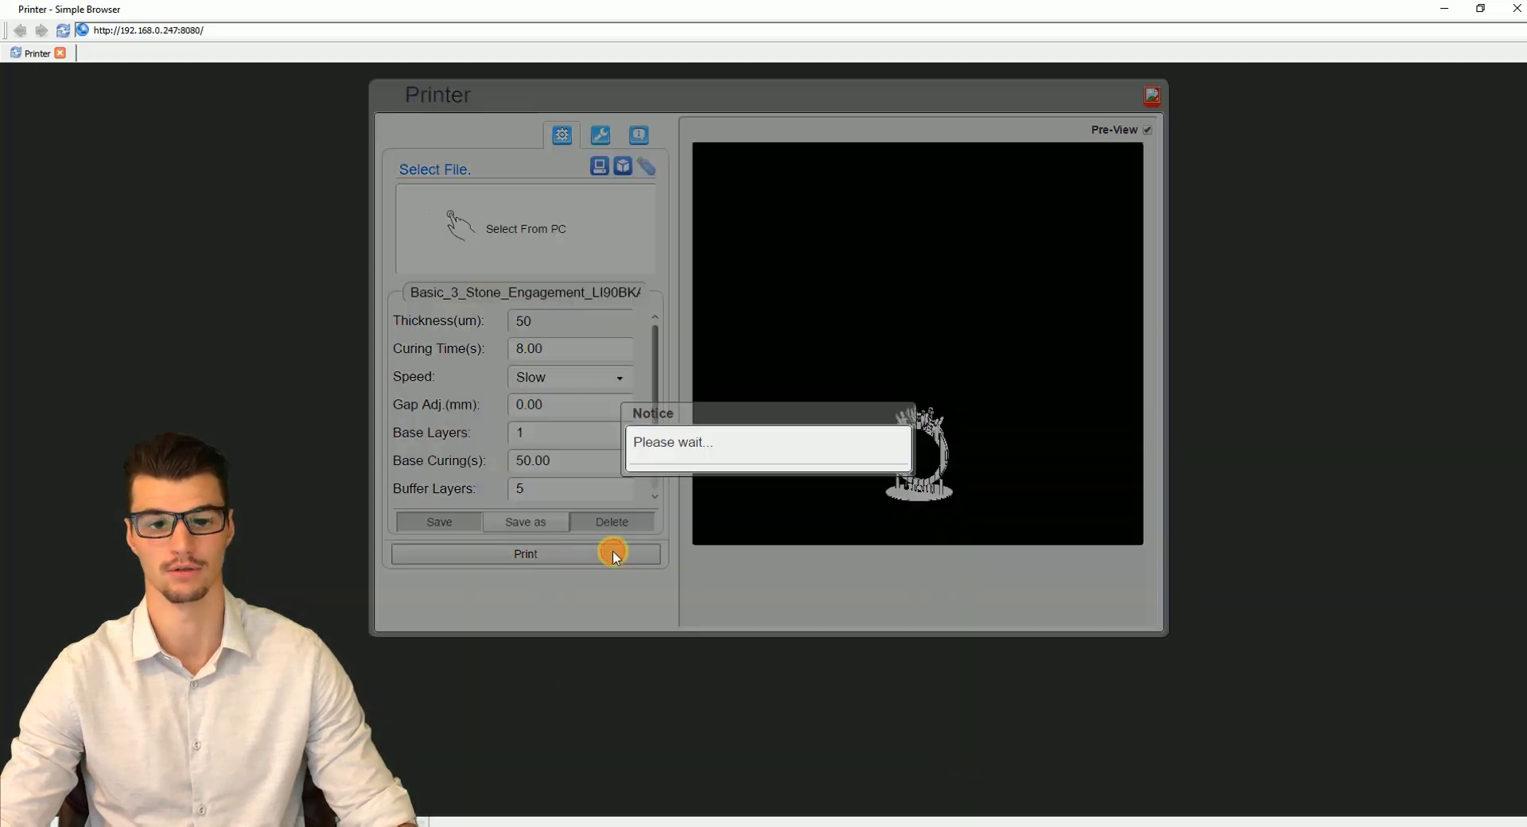